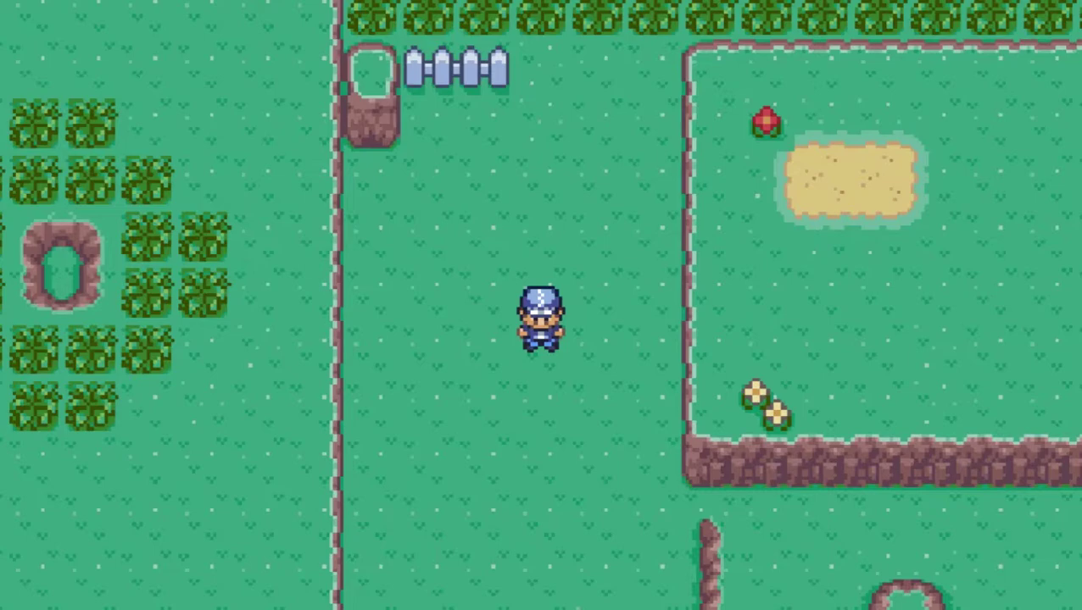
Walk the hero north, then east through the tall grass to trigger the black encounter wipe.
key(Up)
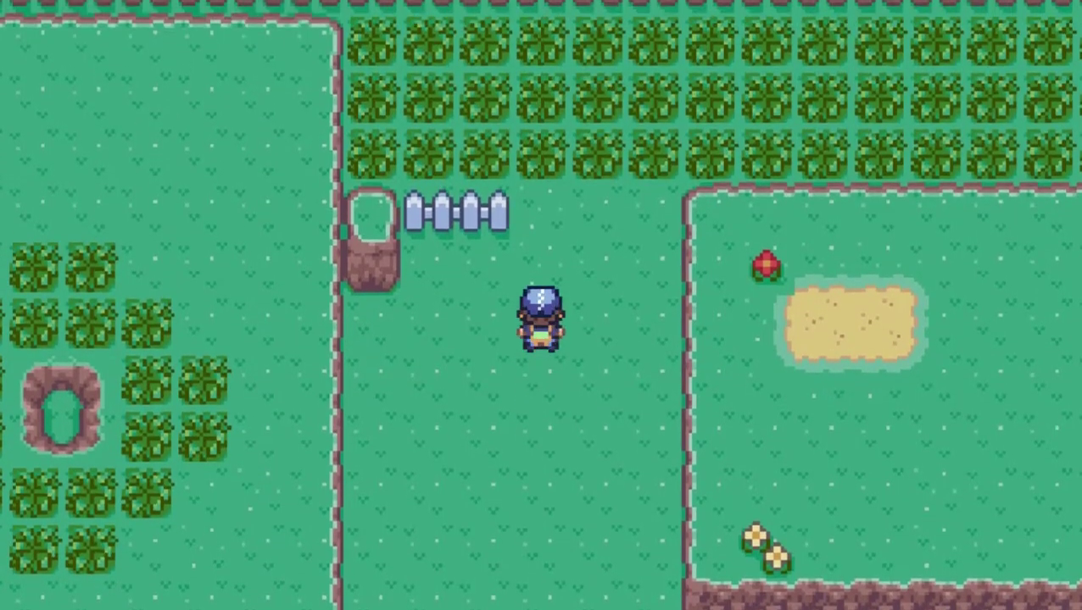
key(Up)
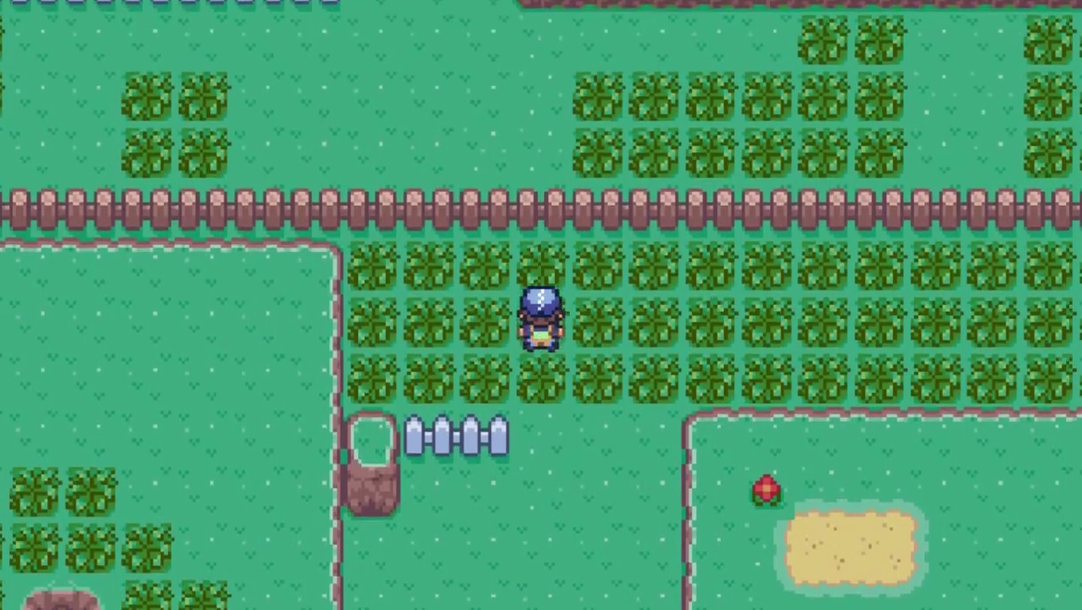
key(Right)
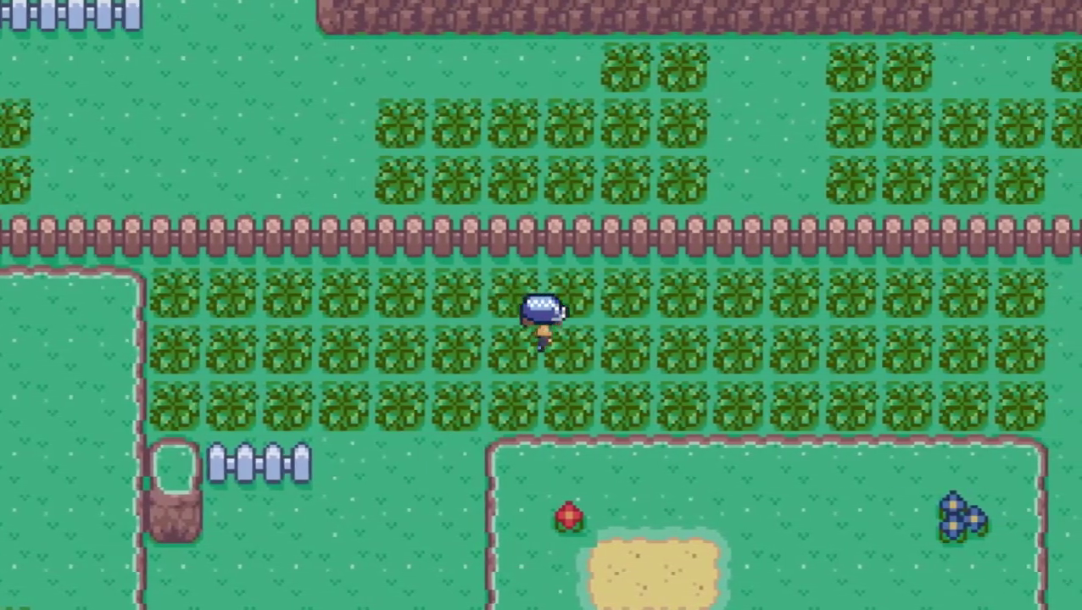
key(Right)
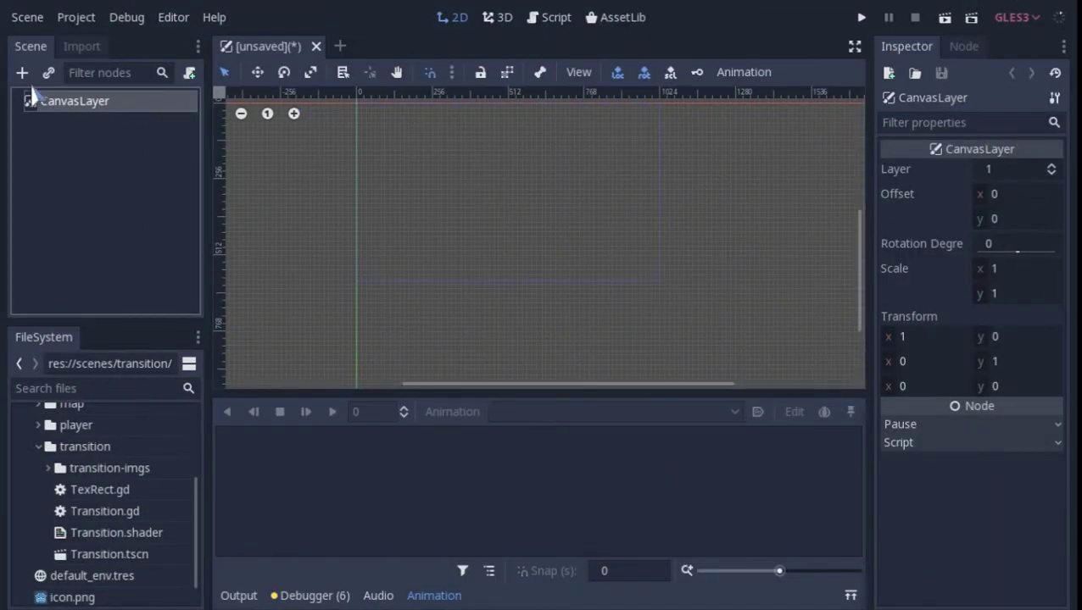
Add an AnimationPlayer node with a ColorRect child under it.
click(22, 72)
text(animat)
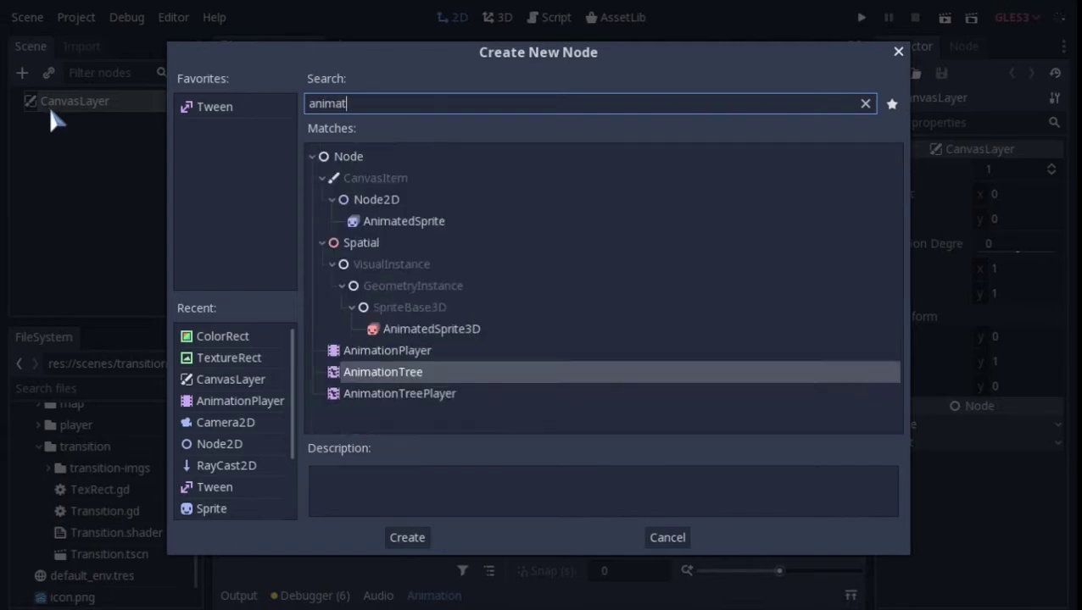
text(ion)
key(Up)
key(Return)
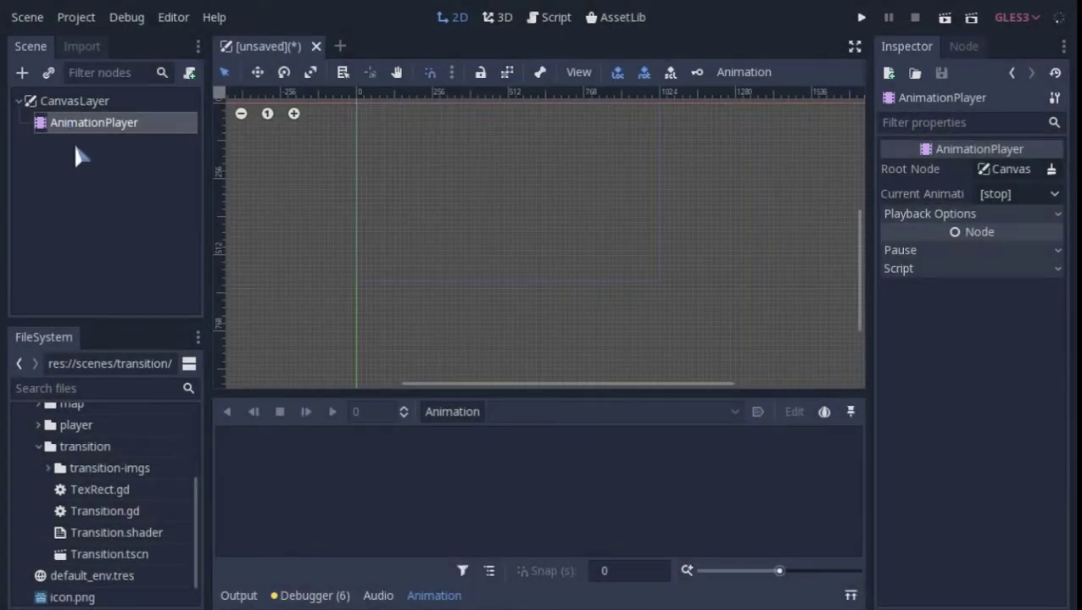
click(22, 72)
text(color)
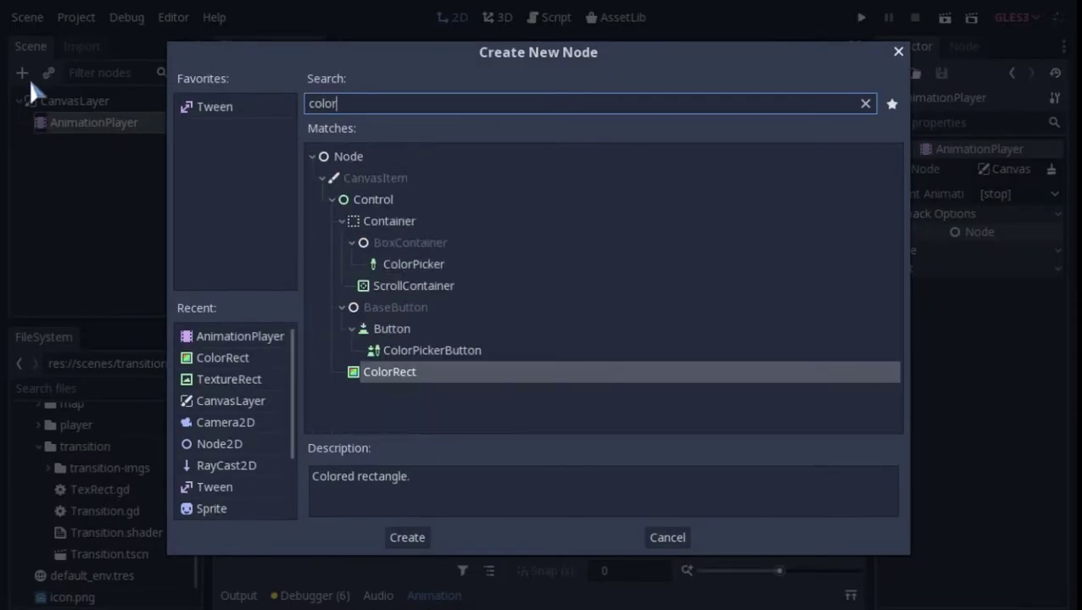
key(Return)
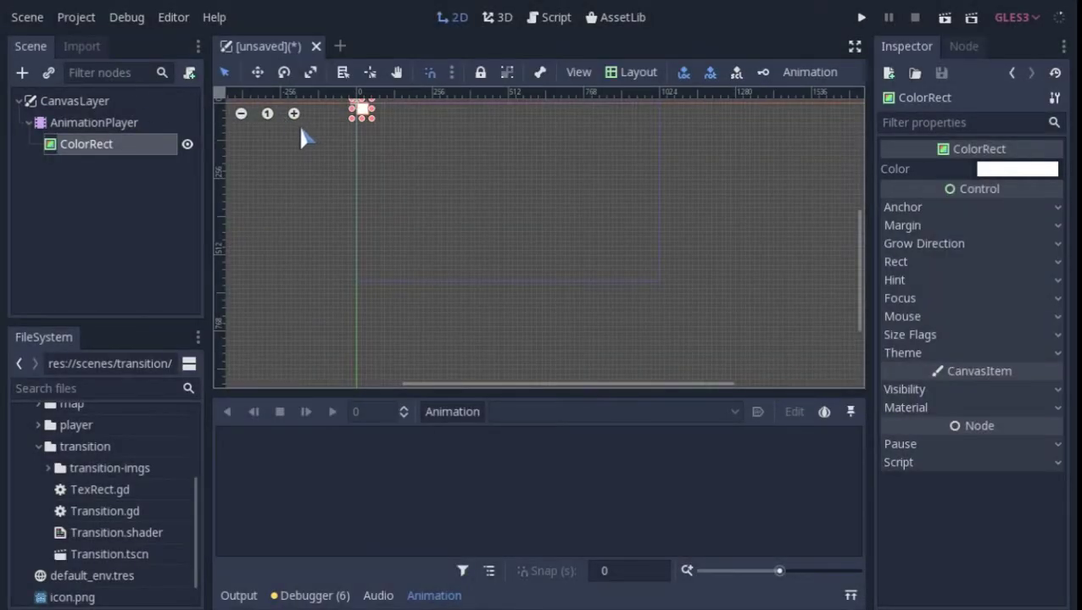
Make the ColorRect black, stretch it wider and rotate it.
click(1000, 169)
drag(874, 212, 655, 293)
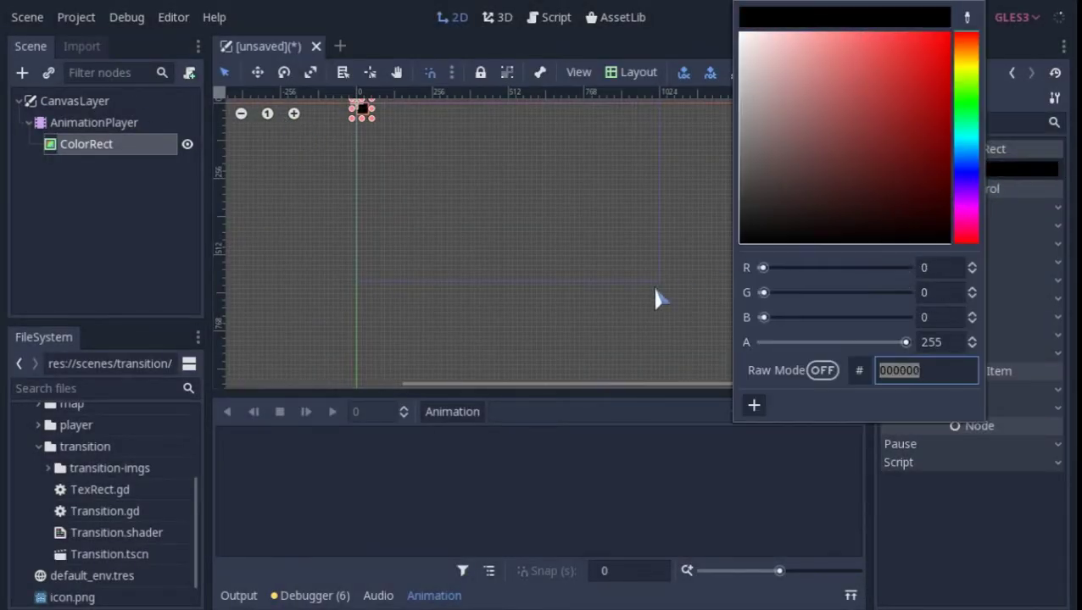
click(715, 17)
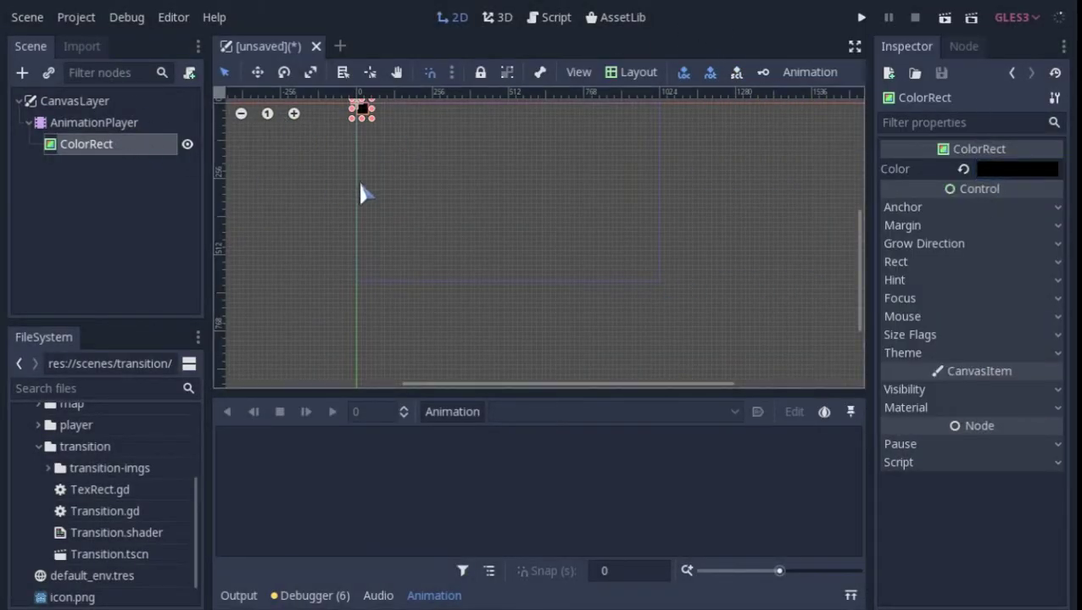
mouse_move(652, 198)
mouse_down()
mouse_move(695, 197)
mouse_move(674, 132)
mouse_up()
key(e)
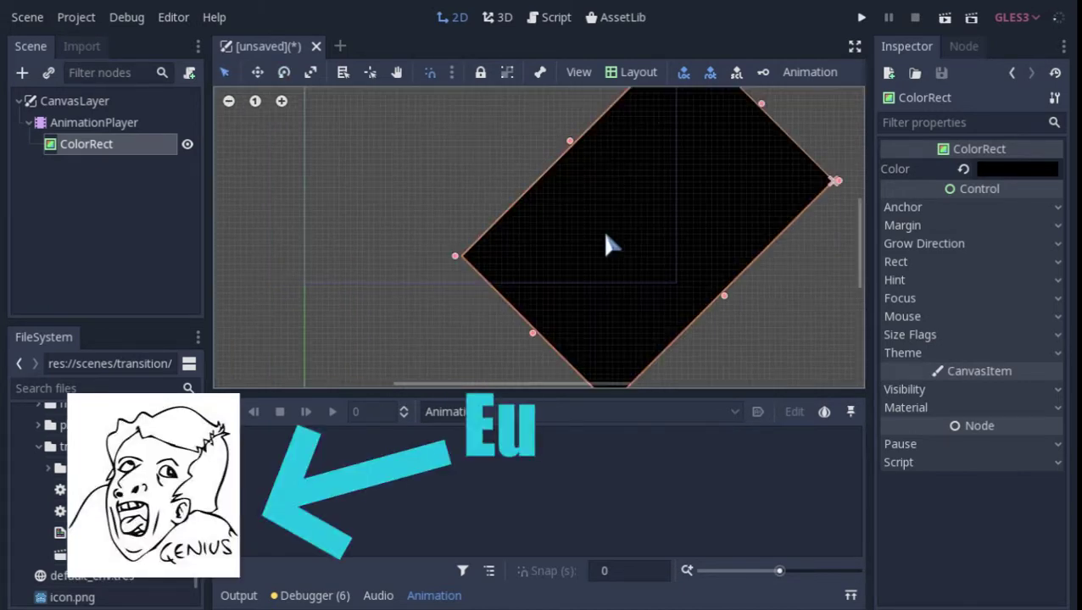
Duplicate the black rectangle and spread the copies around the screen.
key(ctrl+d)
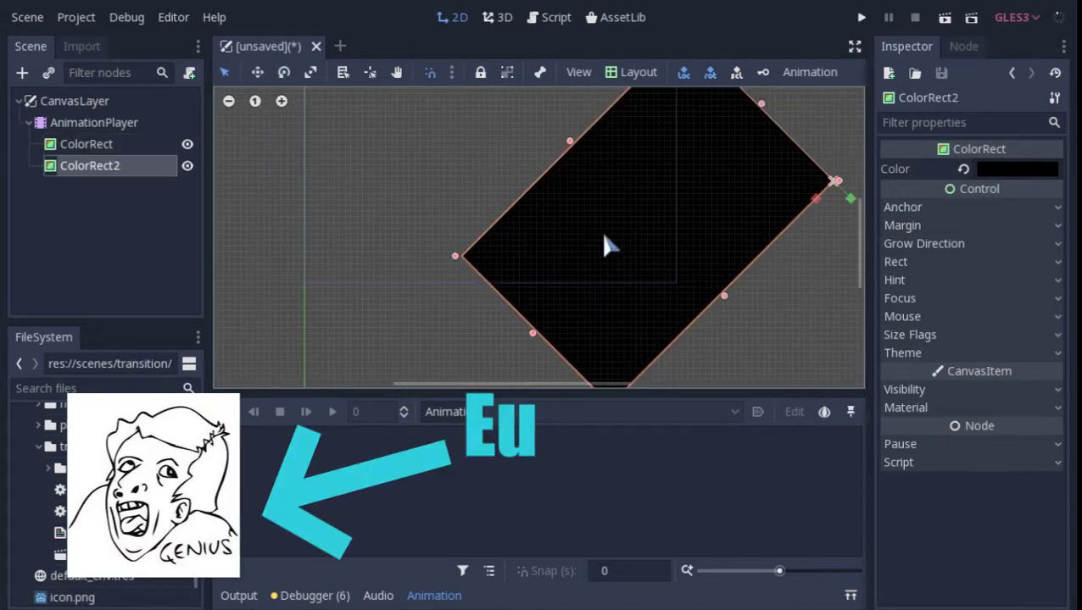
drag(695, 248, 503, 286)
drag(665, 247, 661, 212)
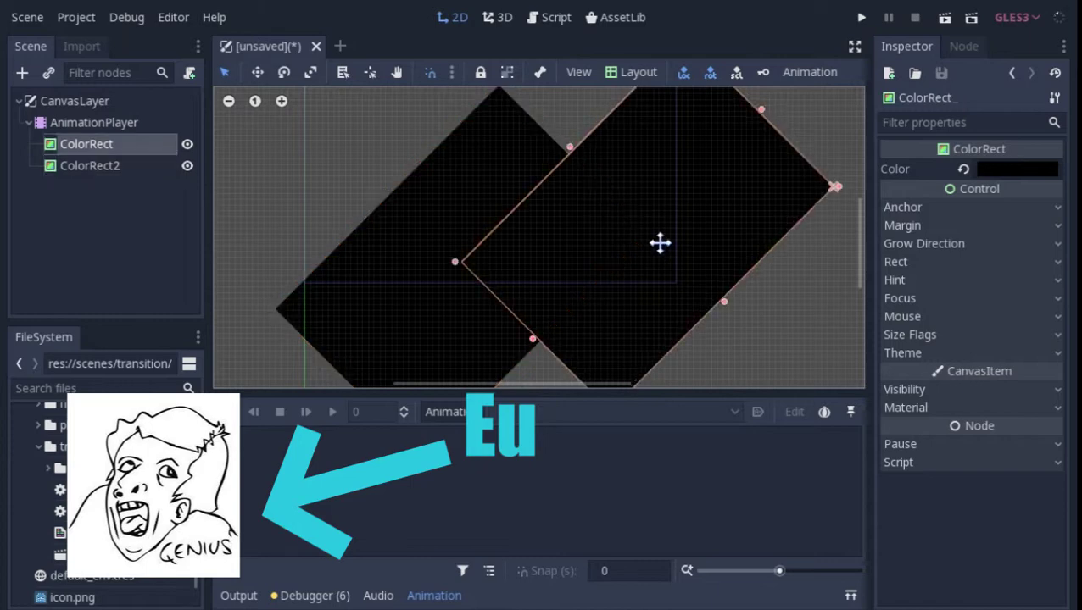
click(519, 265)
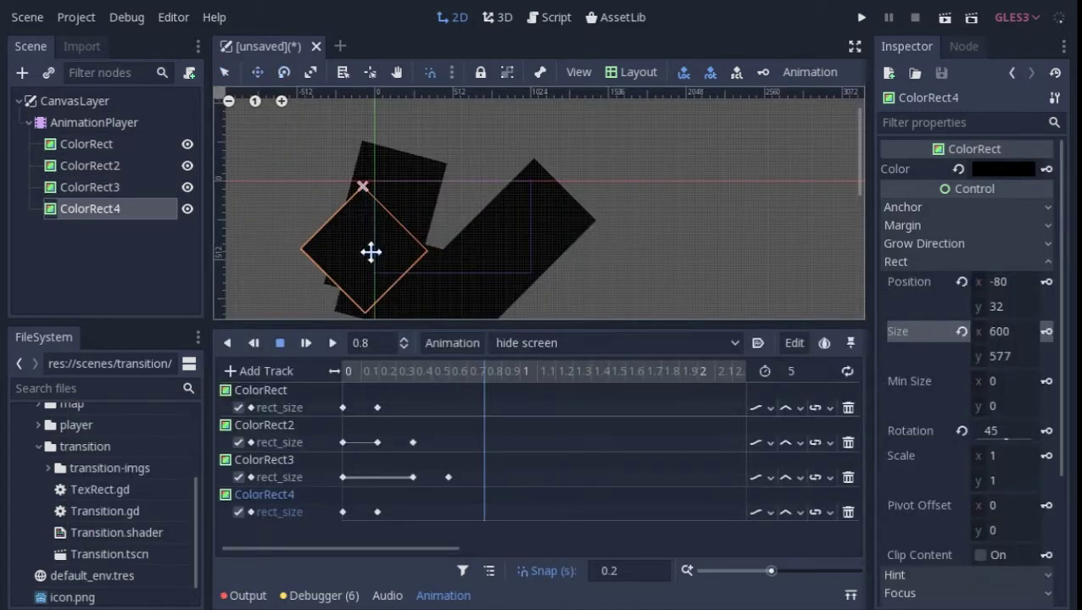
mouse_move(370, 251)
mouse_down()
mouse_move(465, 158)
mouse_move(450, 164)
mouse_up()
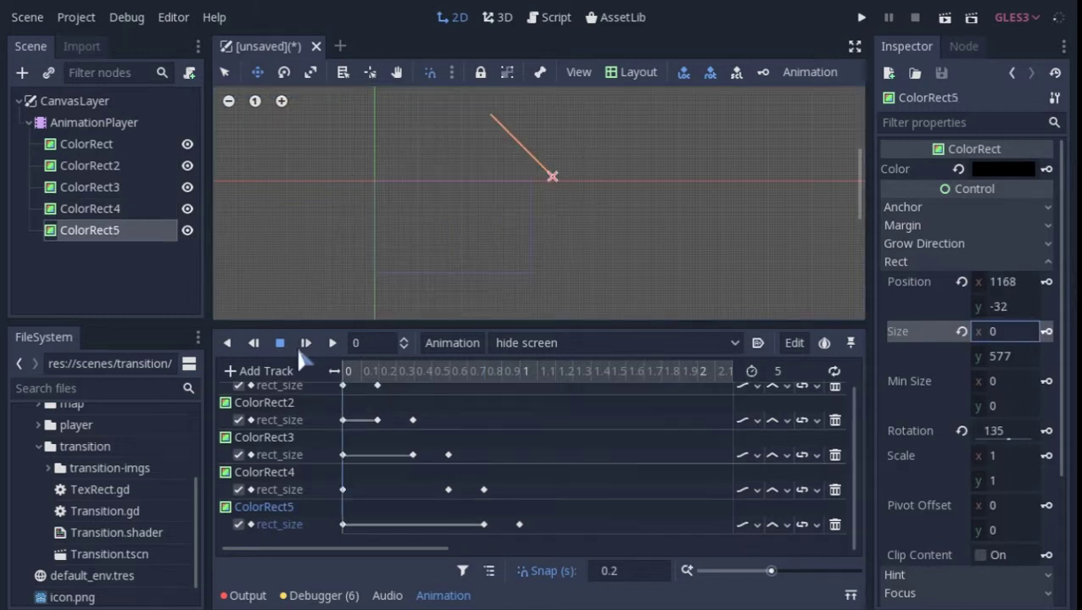
Preview the hide screen wipe by playing it, scrubbing it, then playing it backwards.
click(331, 342)
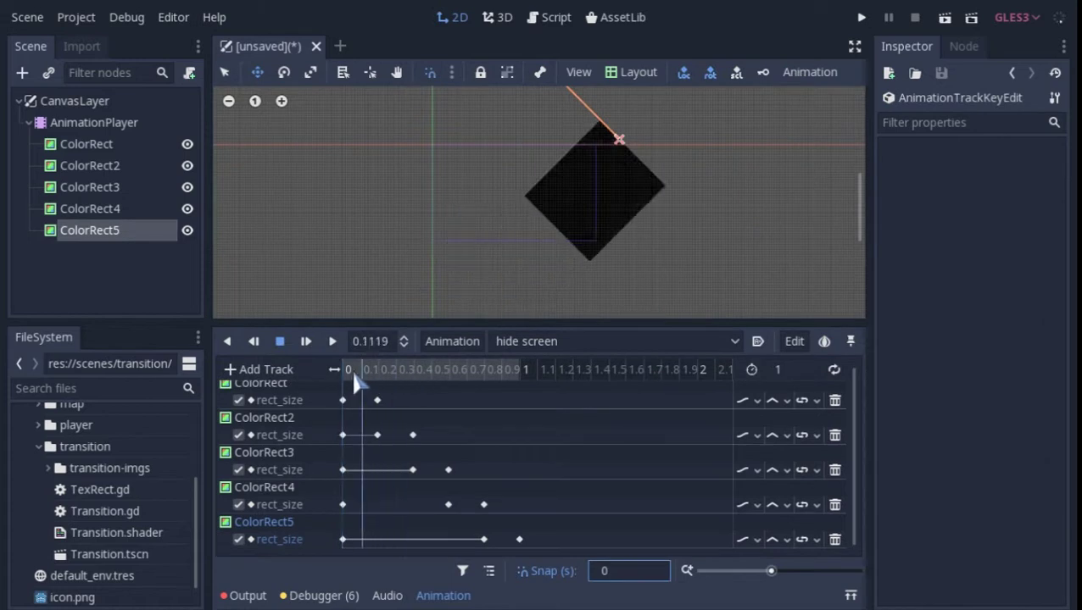
mouse_move(351, 369)
mouse_down()
mouse_move(415, 383)
mouse_move(547, 379)
mouse_move(345, 378)
mouse_up()
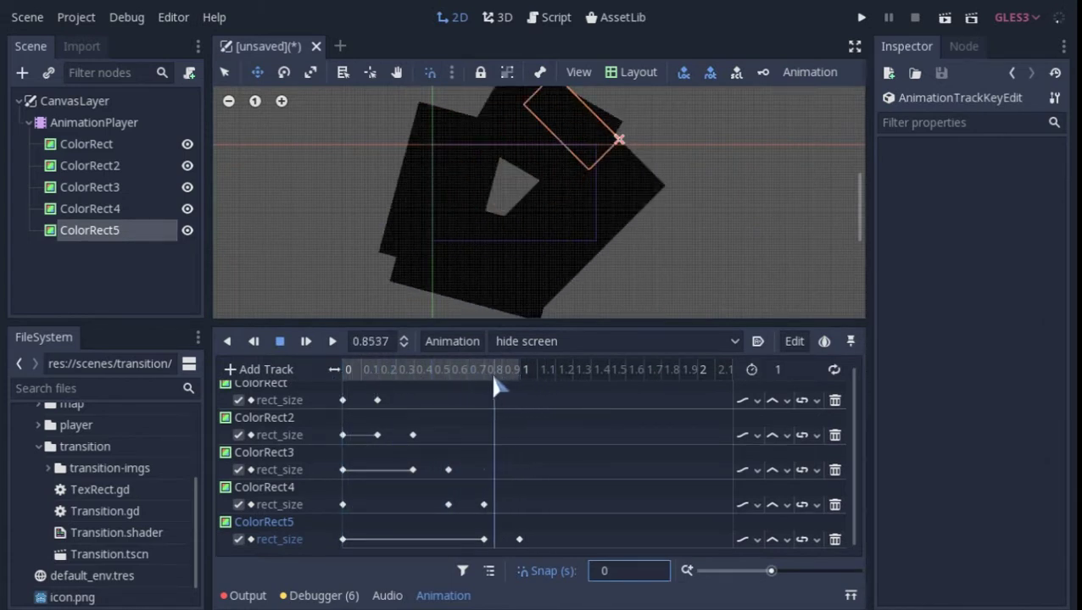
click(333, 341)
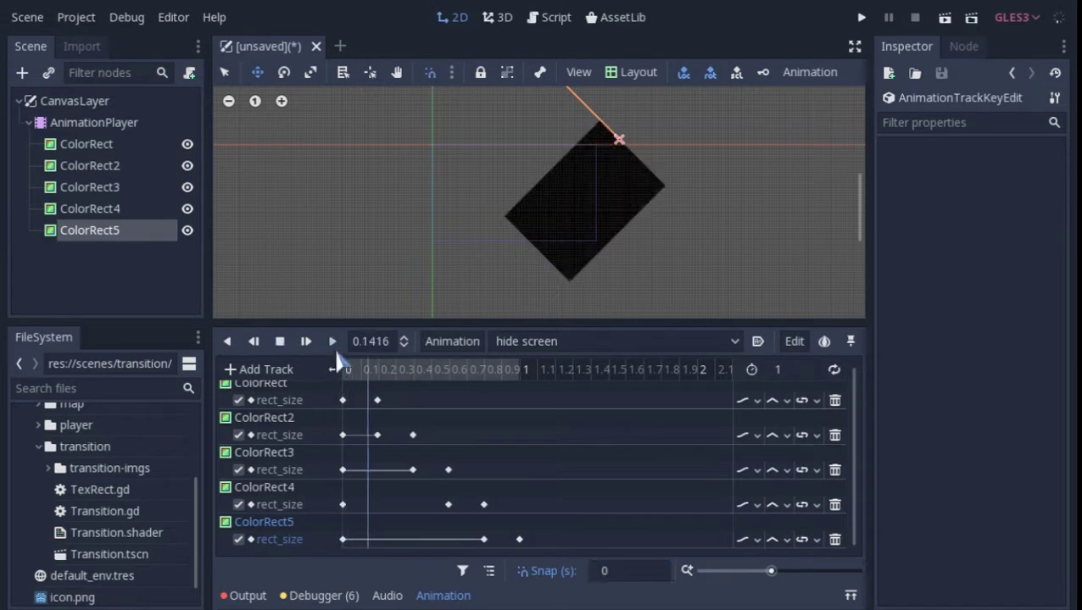
click(229, 341)
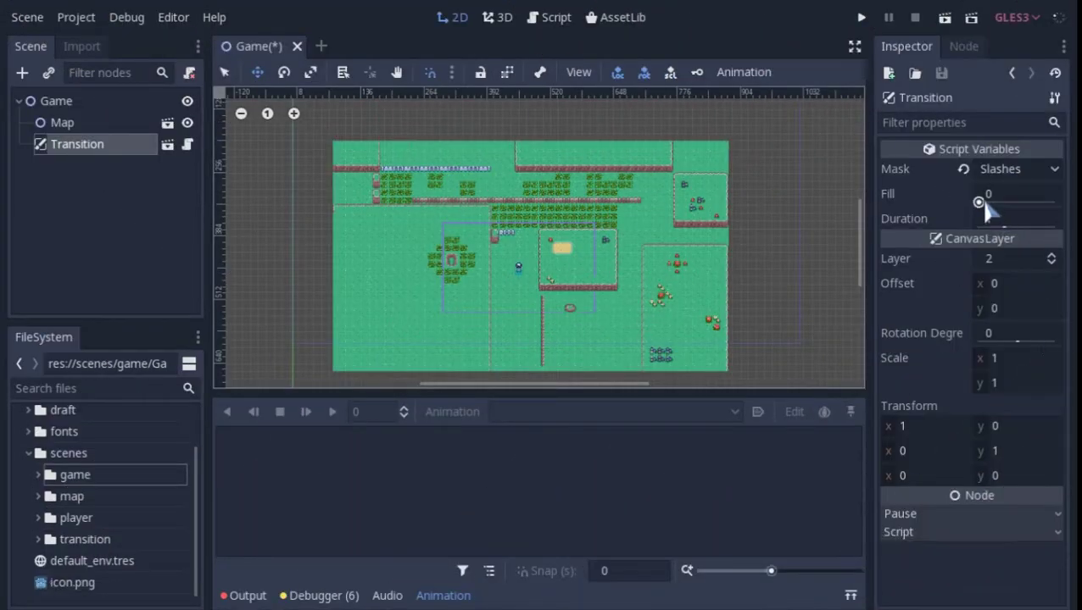
Vary the Fill amount, then pick the Slashes mask and sweep Fill from 0 to 1.
mouse_move(984, 204)
mouse_down()
mouse_move(1029, 204)
mouse_move(1035, 181)
mouse_up()
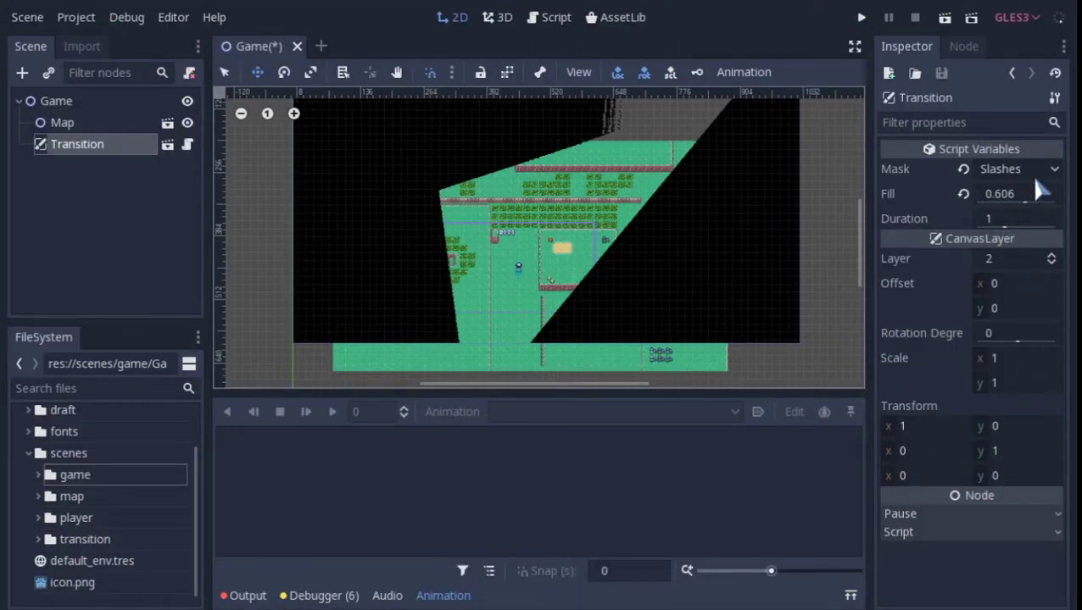
click(1053, 169)
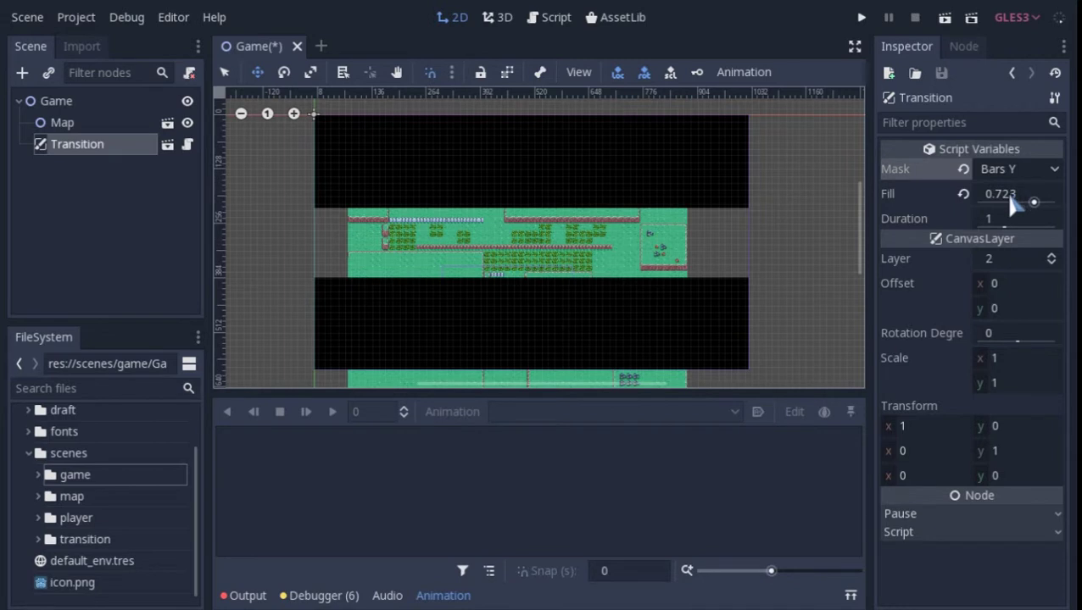
drag(1016, 212, 958, 210)
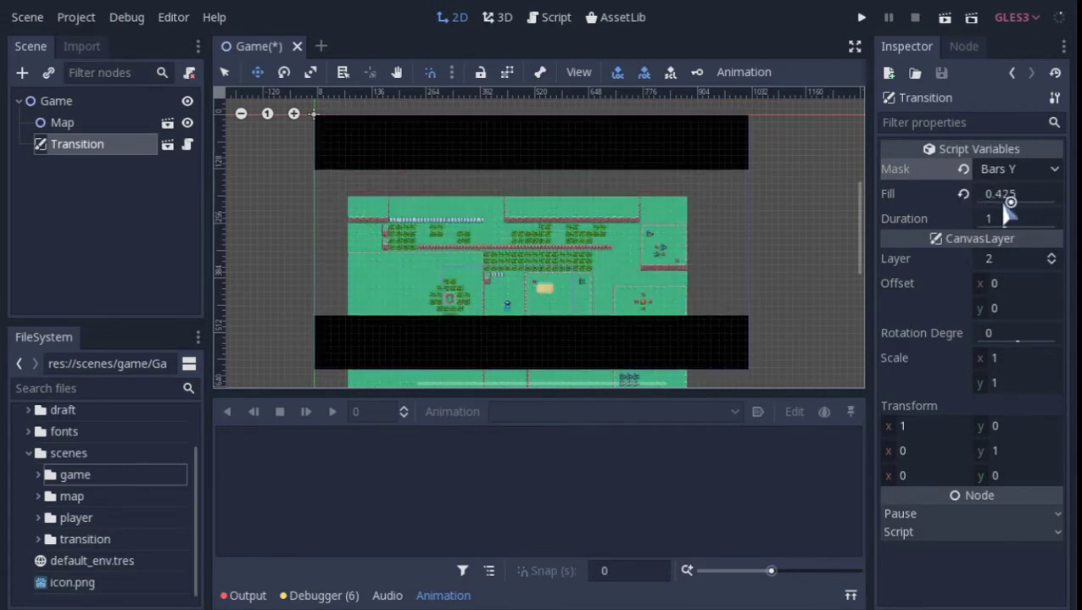
click(1051, 169)
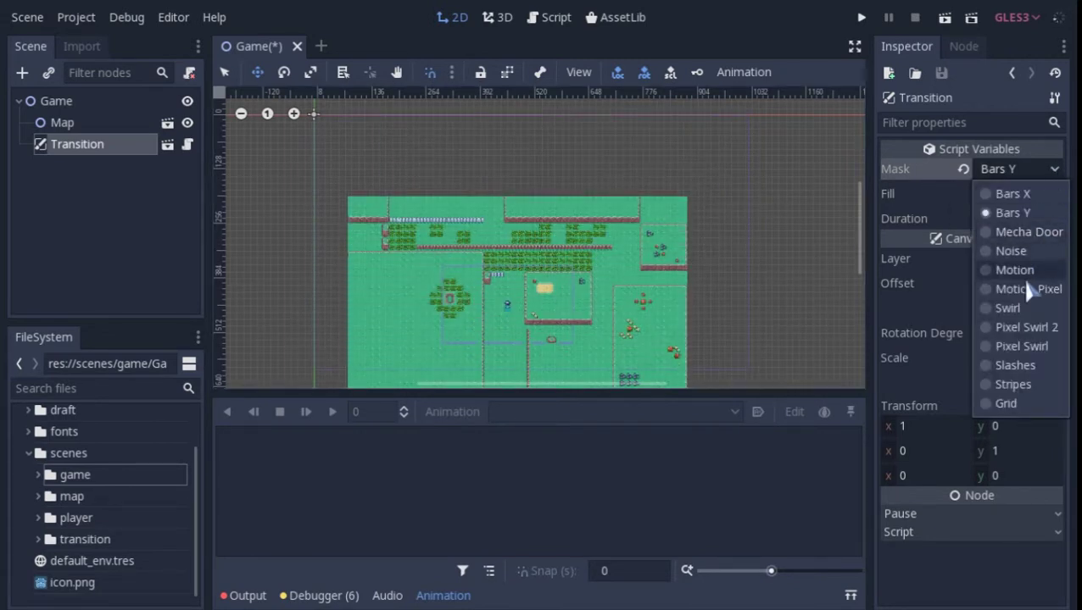
click(1013, 383)
mouse_move(1004, 203)
mouse_down()
mouse_move(1068, 219)
mouse_move(962, 224)
mouse_move(1023, 214)
mouse_up()
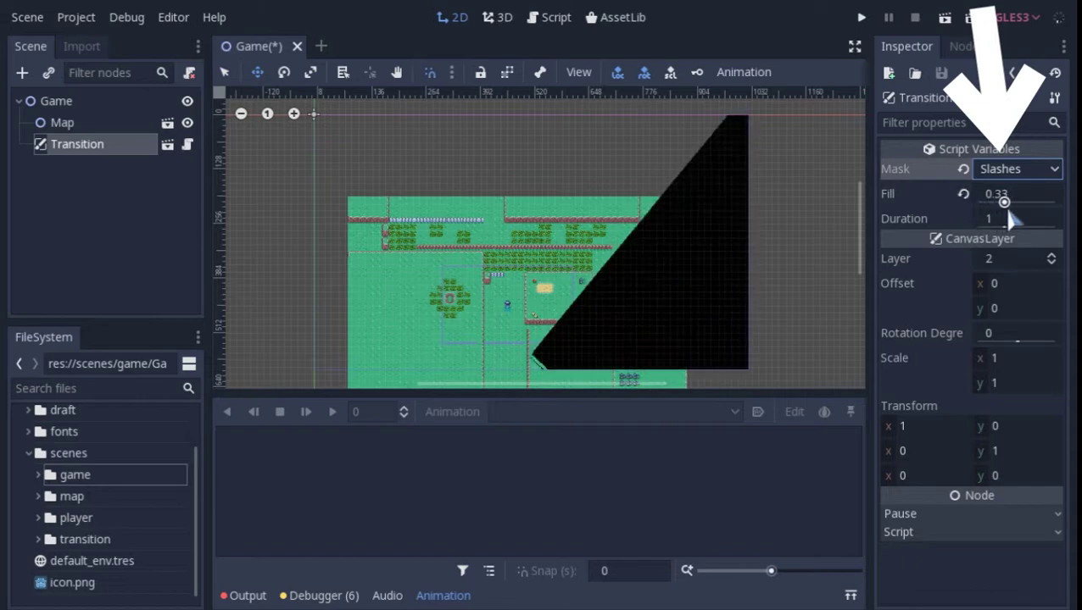
Switch the mask to Bars Y and lower Fill to about 0.32.
click(1031, 163)
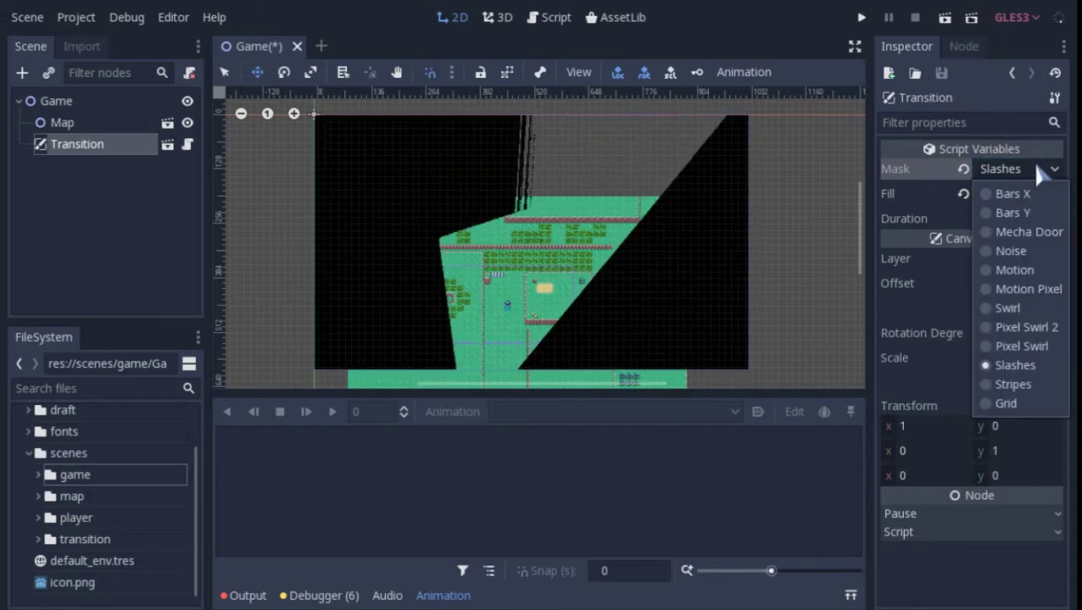
click(1018, 212)
drag(1023, 203, 1007, 214)
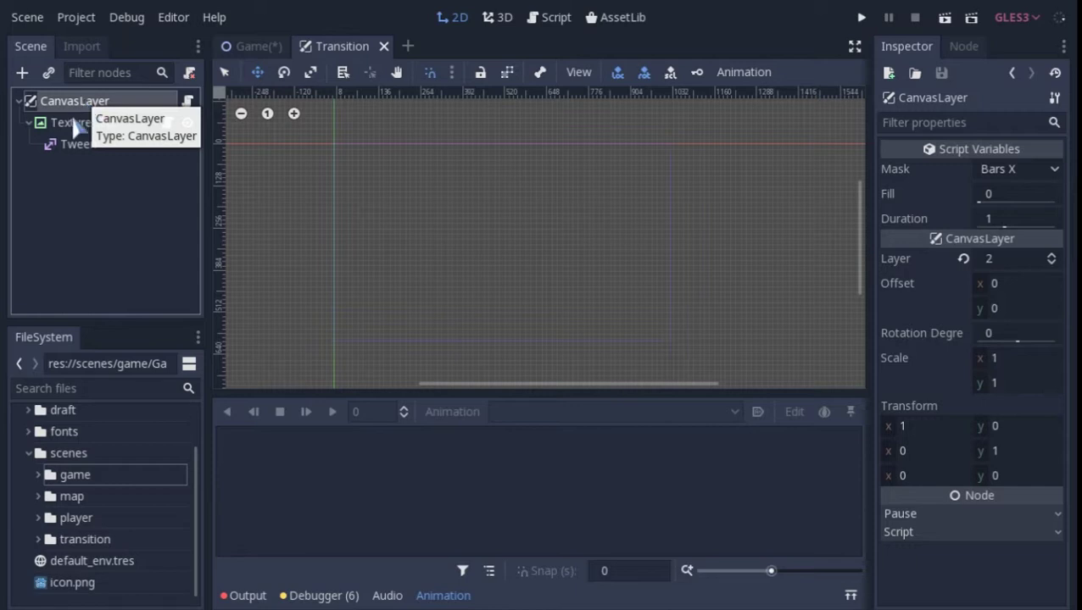
Make the TextureRect fill the whole screen and turn off its Expand option.
click(71, 127)
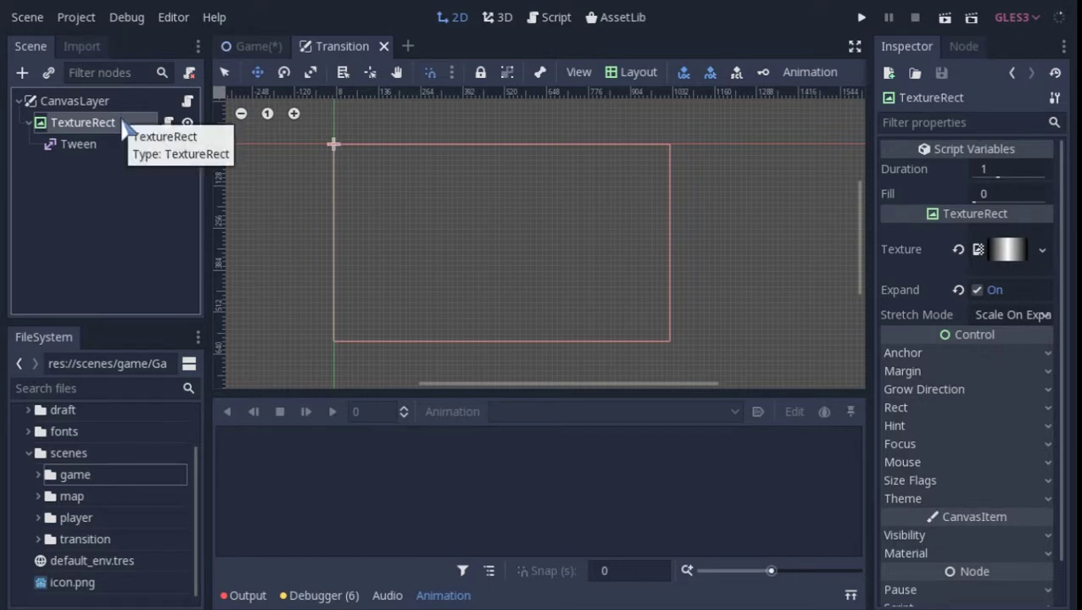
click(645, 77)
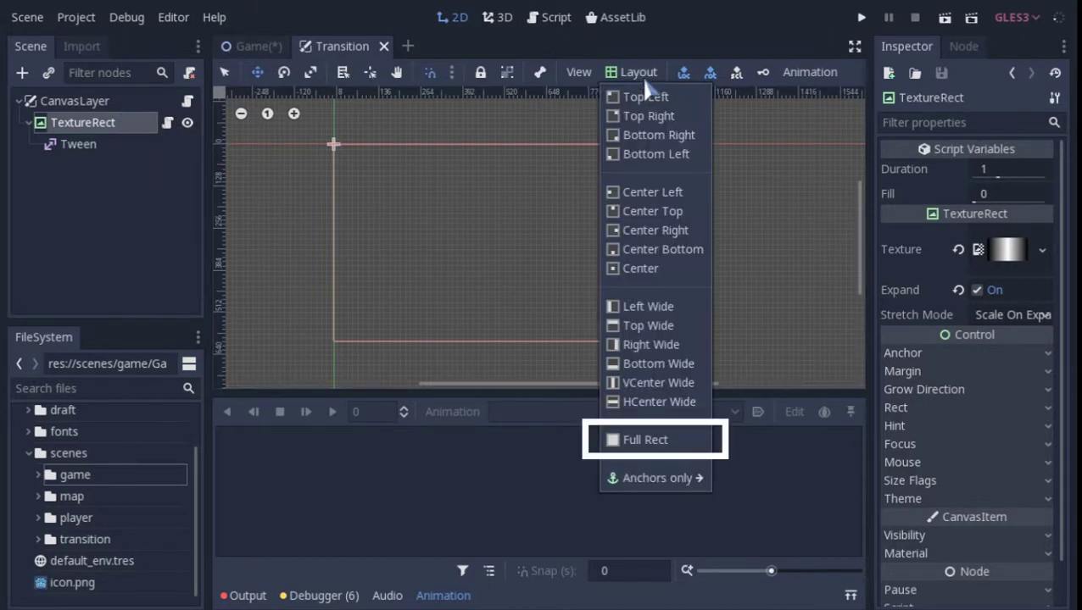
click(645, 442)
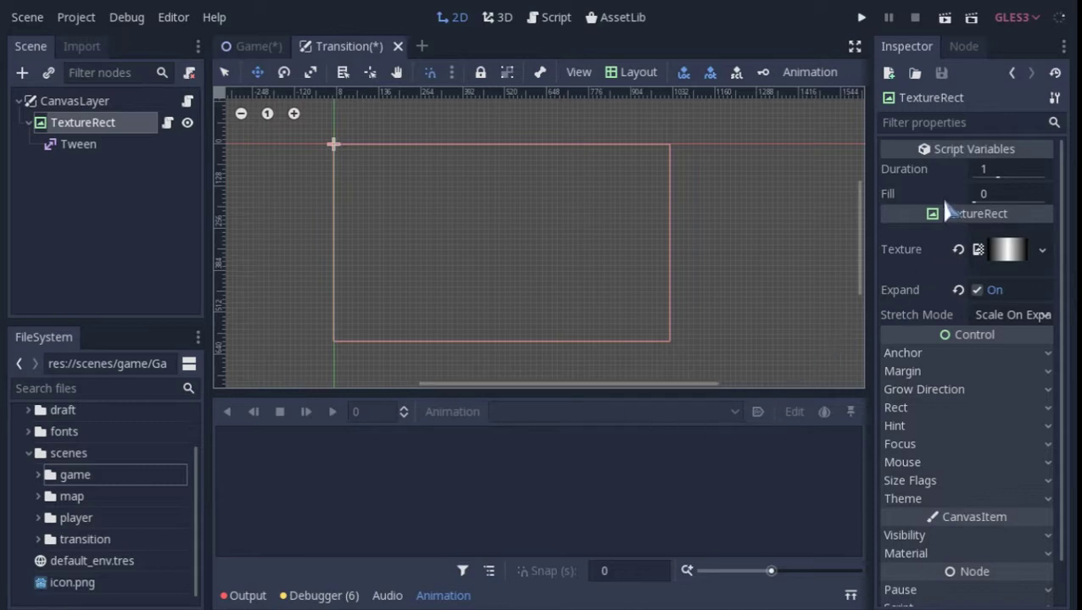
scroll(938, 194, down, 1)
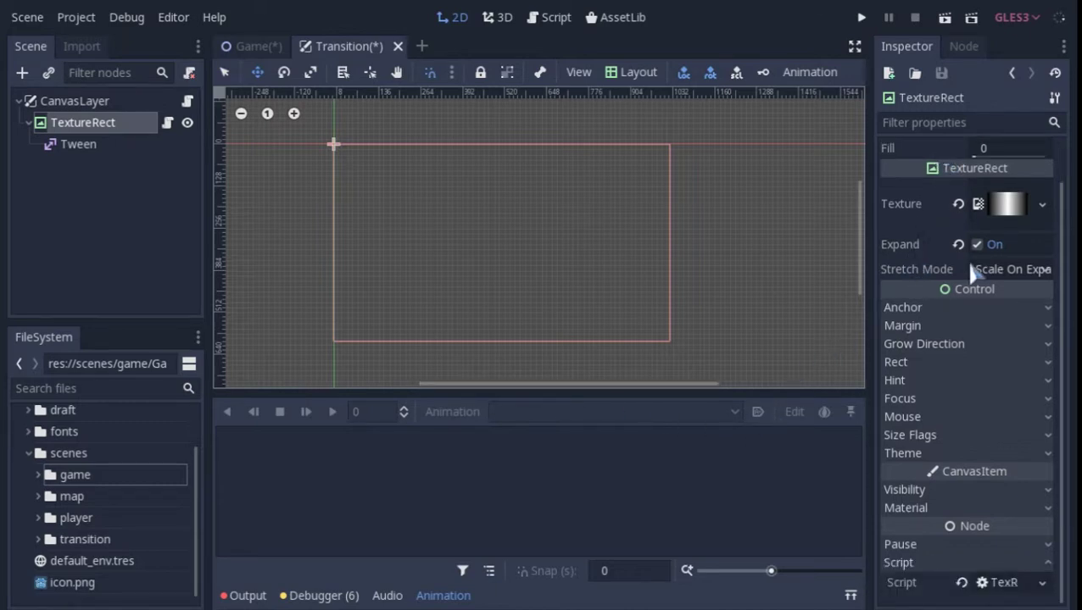
click(982, 250)
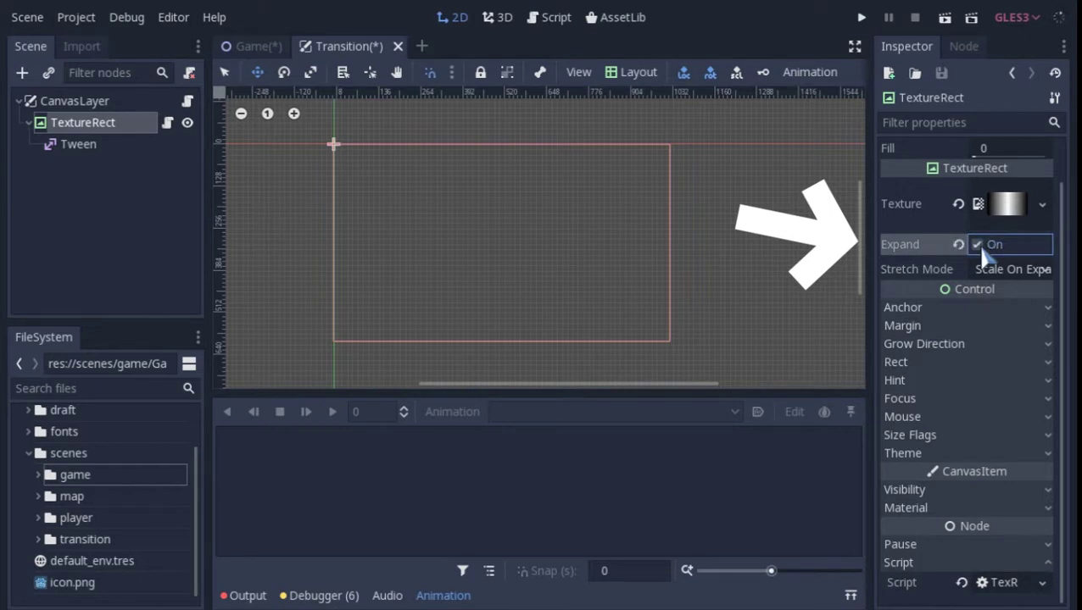
Select the TextureRect and all the transition mask images in the FileSystem.
click(113, 151)
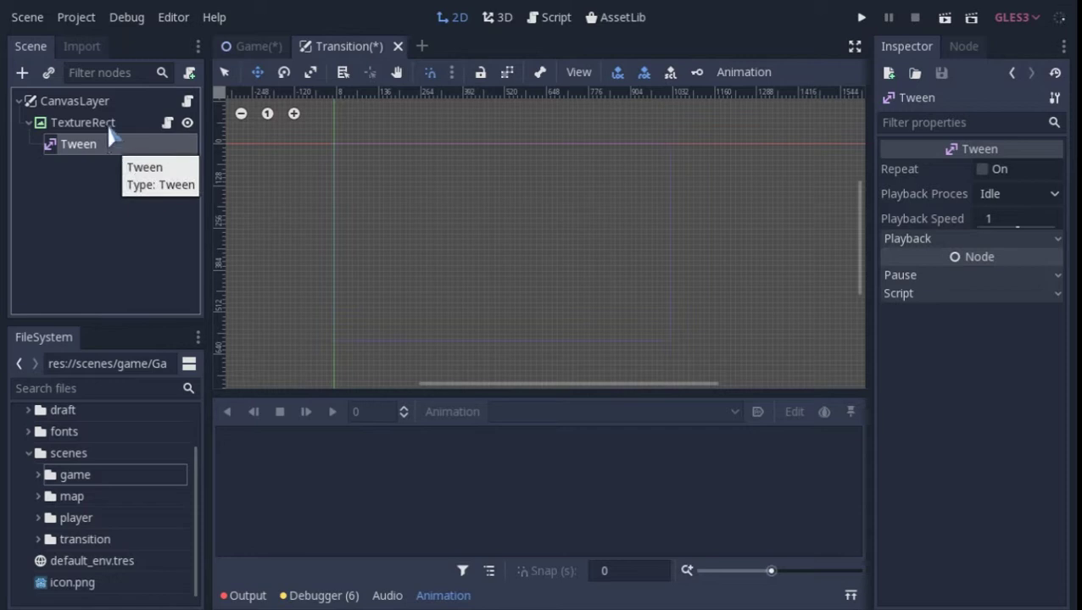
click(107, 123)
click(126, 352)
scroll(127, 347, down, 1)
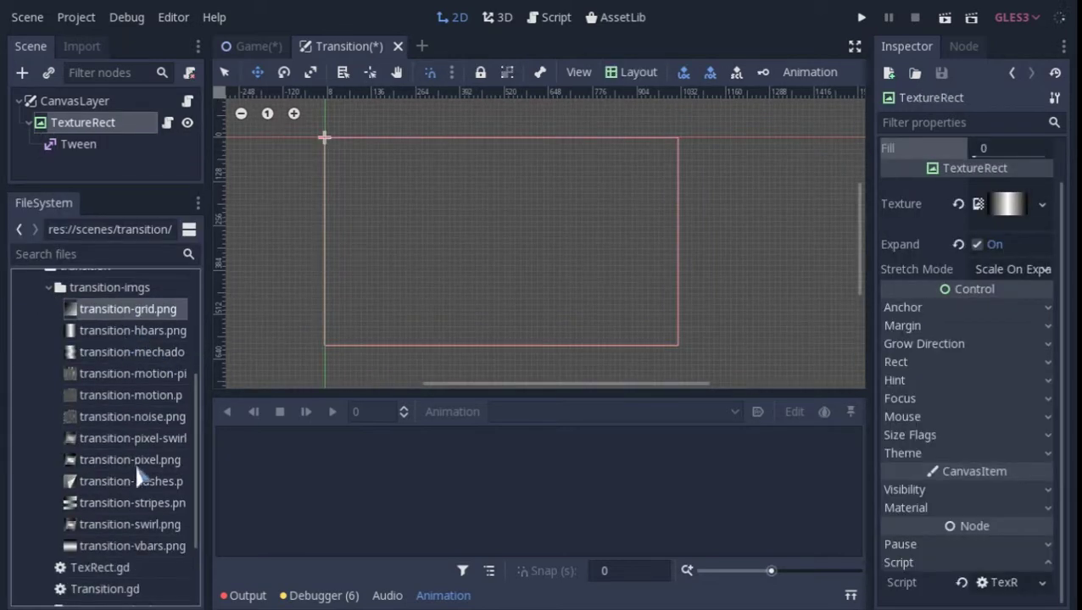
shift+click(149, 546)
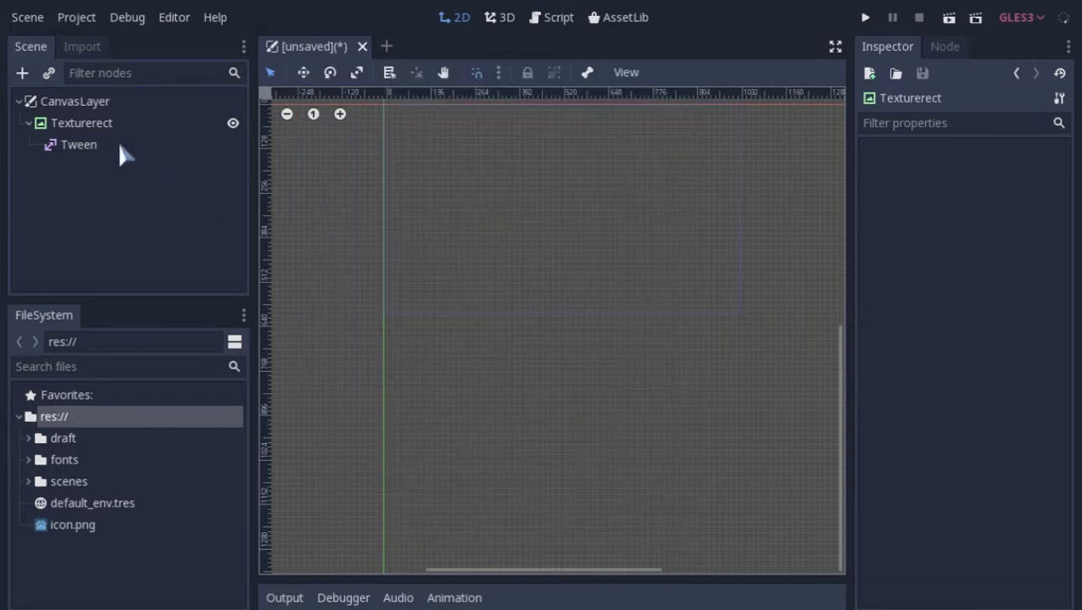
Give the Texturerect a new ShaderMaterial under CanvasItem > Material.
click(97, 127)
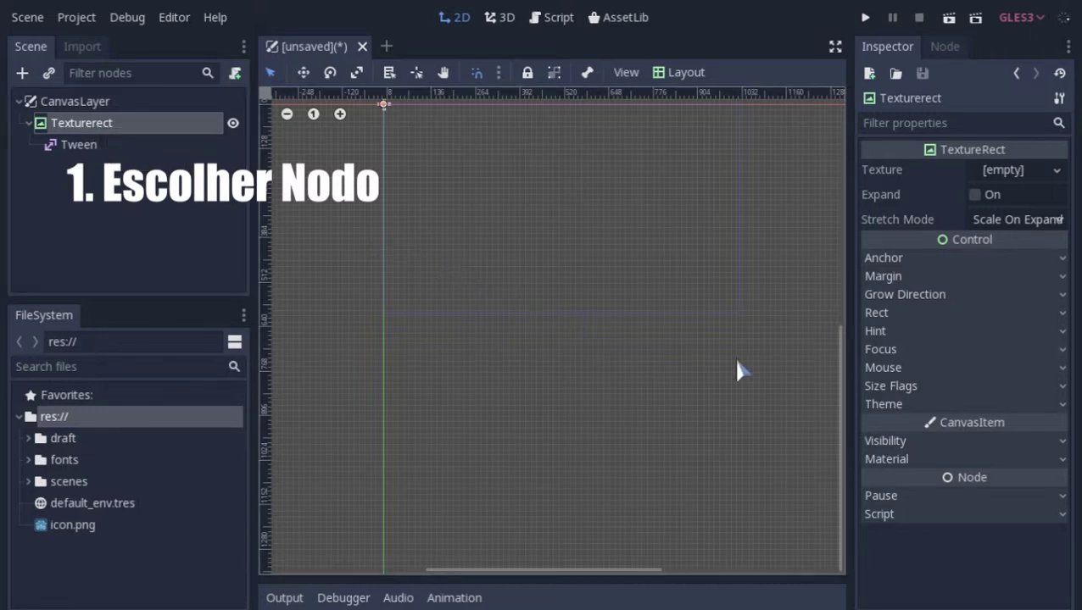
click(1029, 460)
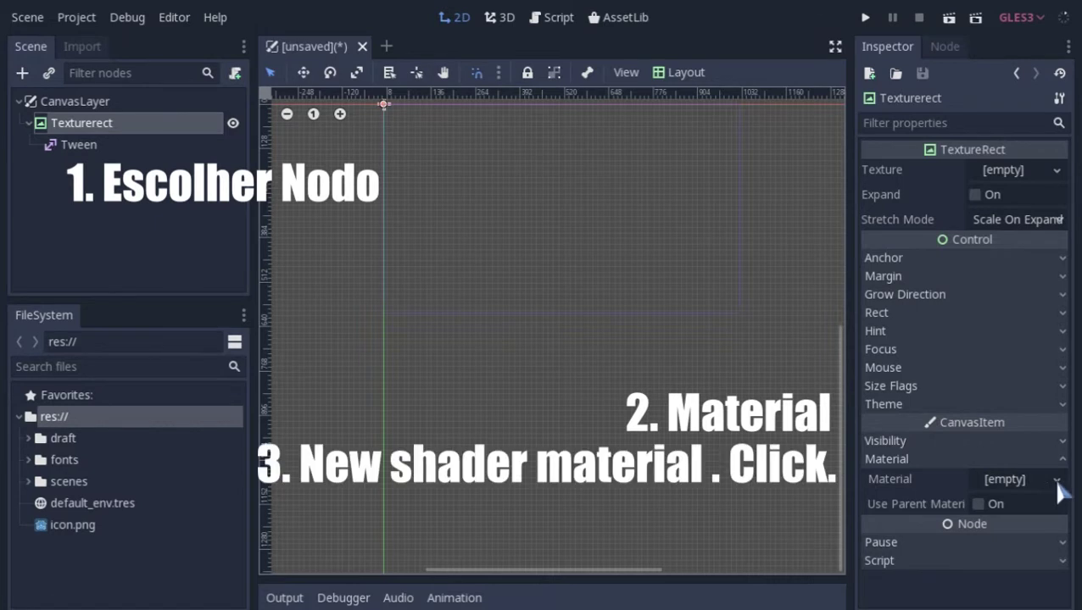
click(1056, 479)
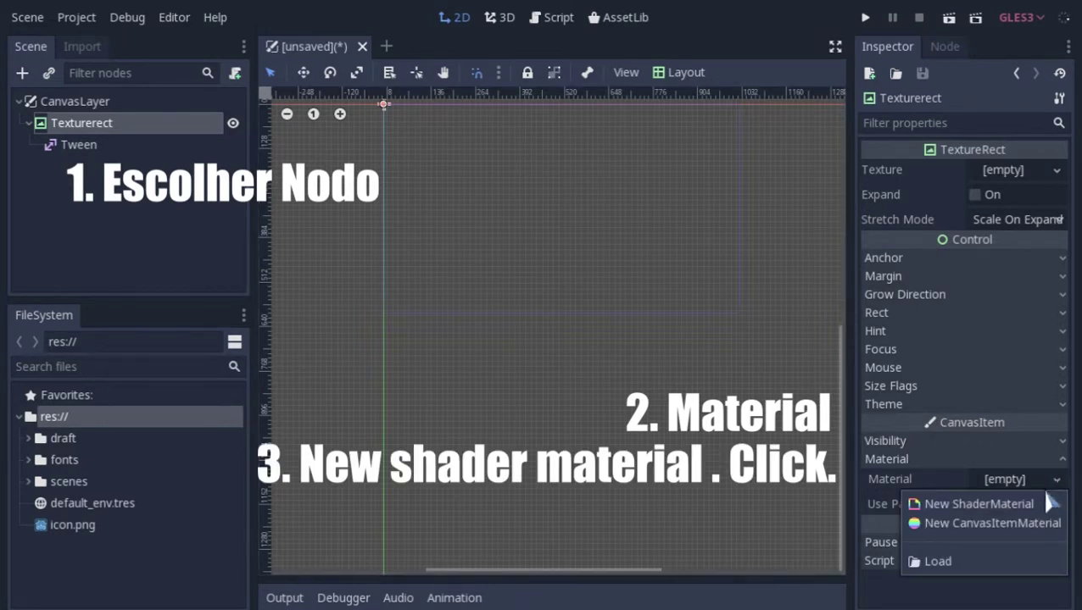
click(1021, 508)
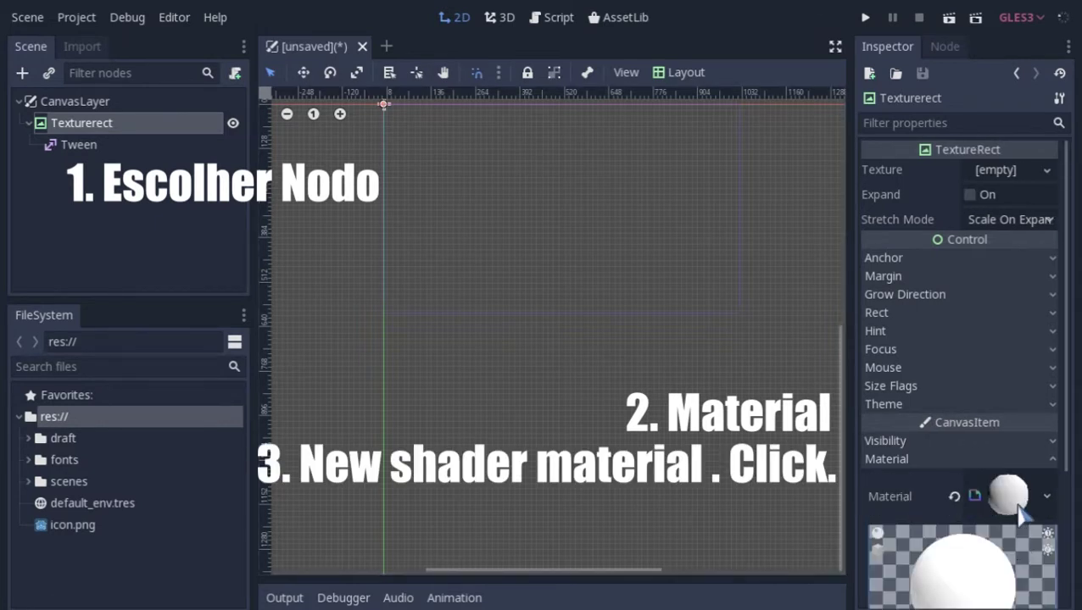
Create a new Shader in the ShaderMaterial's Shader slot.
click(1000, 477)
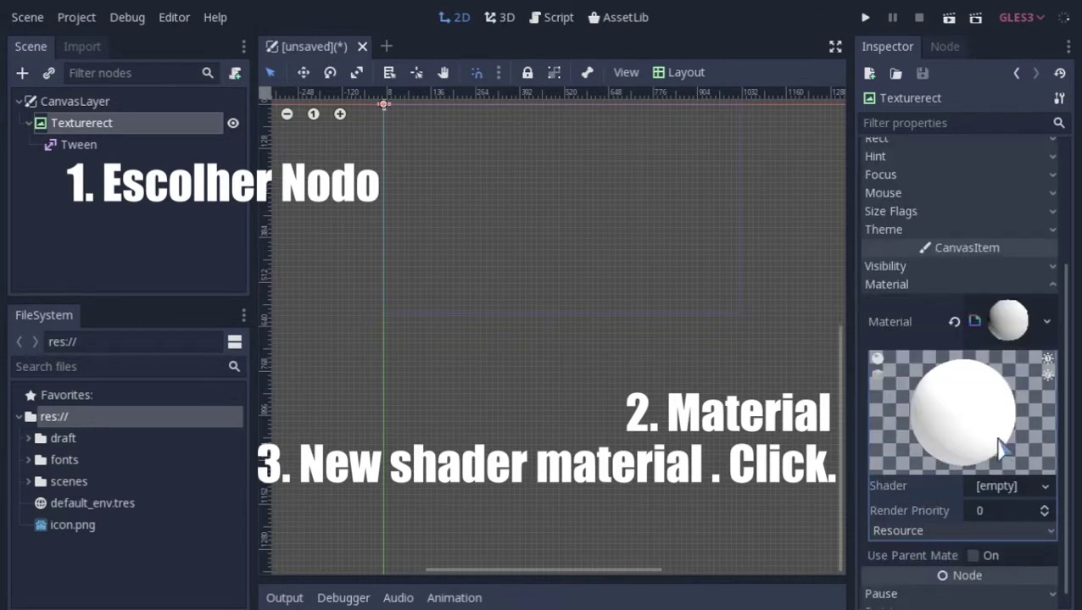
click(1013, 323)
click(1016, 487)
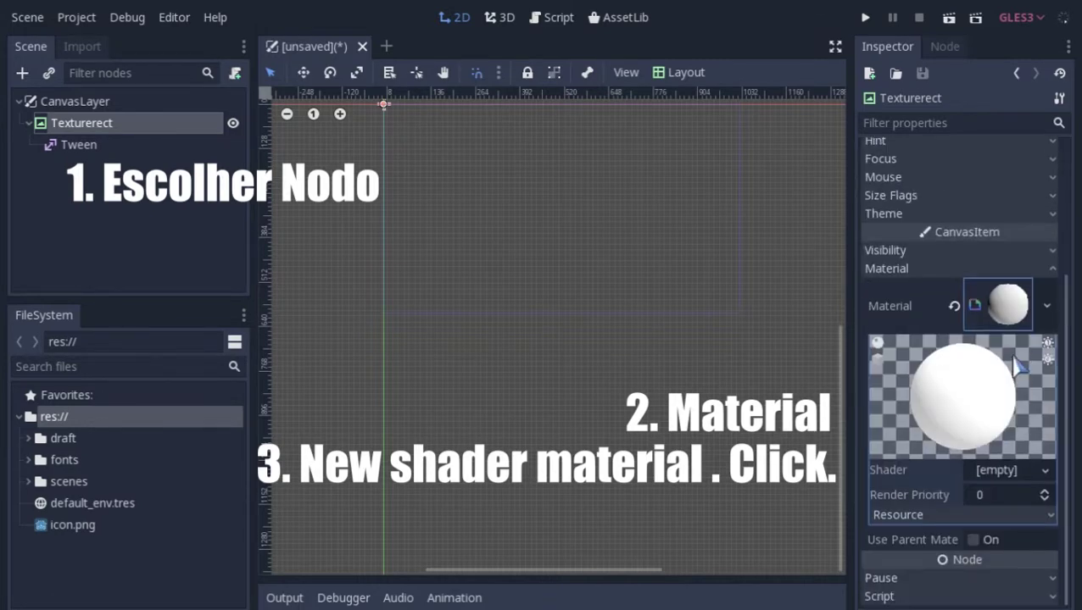
click(1044, 472)
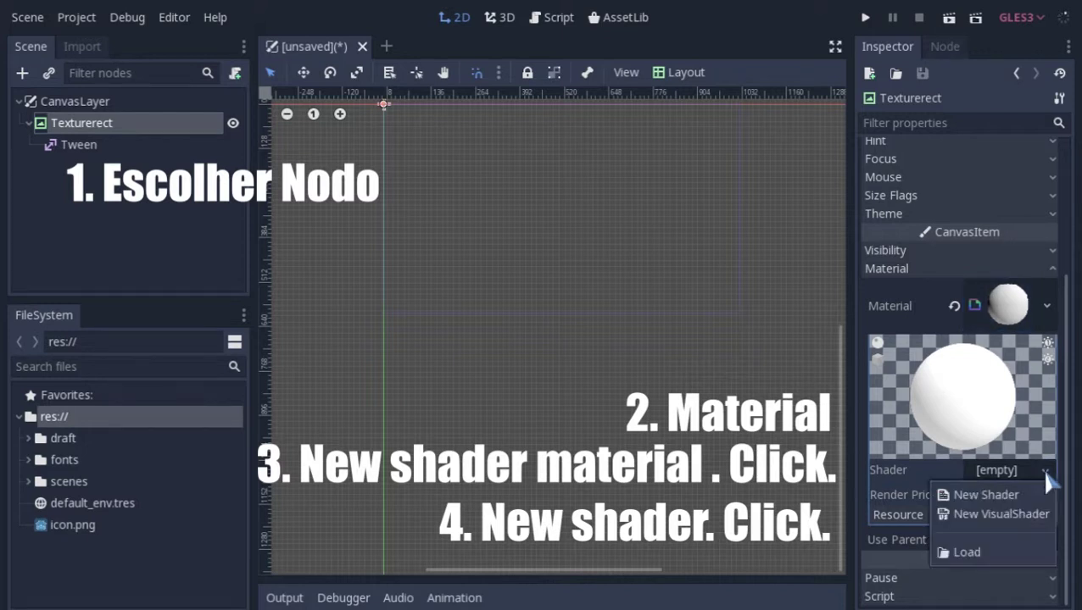
click(1005, 495)
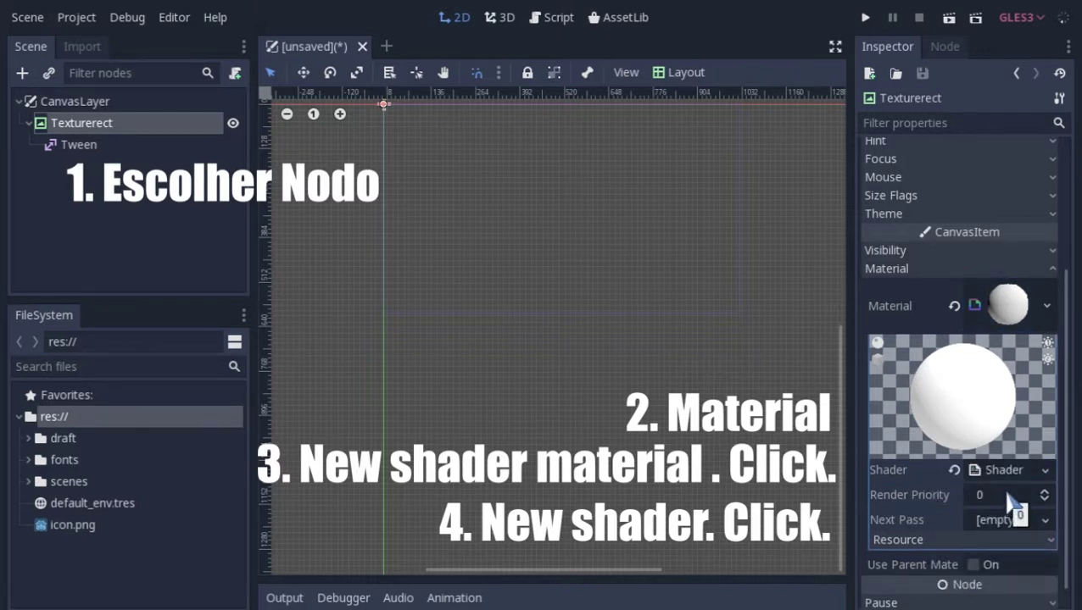
Write the fill-based black mask shader code, then raise fill to blacken parts of the screen.
click(1002, 446)
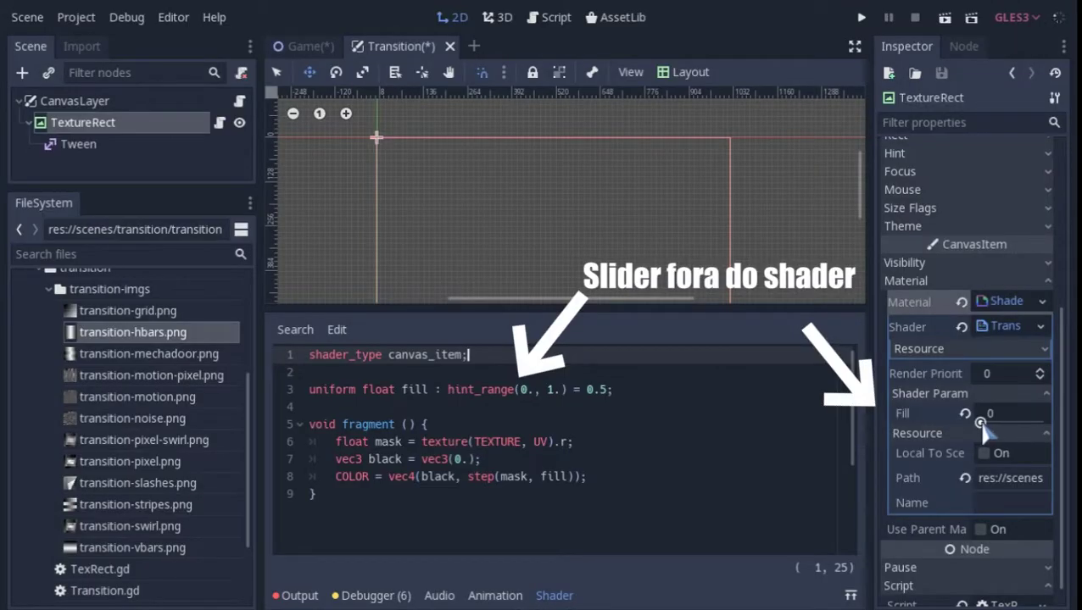
mouse_move(997, 423)
mouse_down()
mouse_move(1043, 421)
mouse_move(981, 417)
mouse_move(1054, 431)
mouse_up()
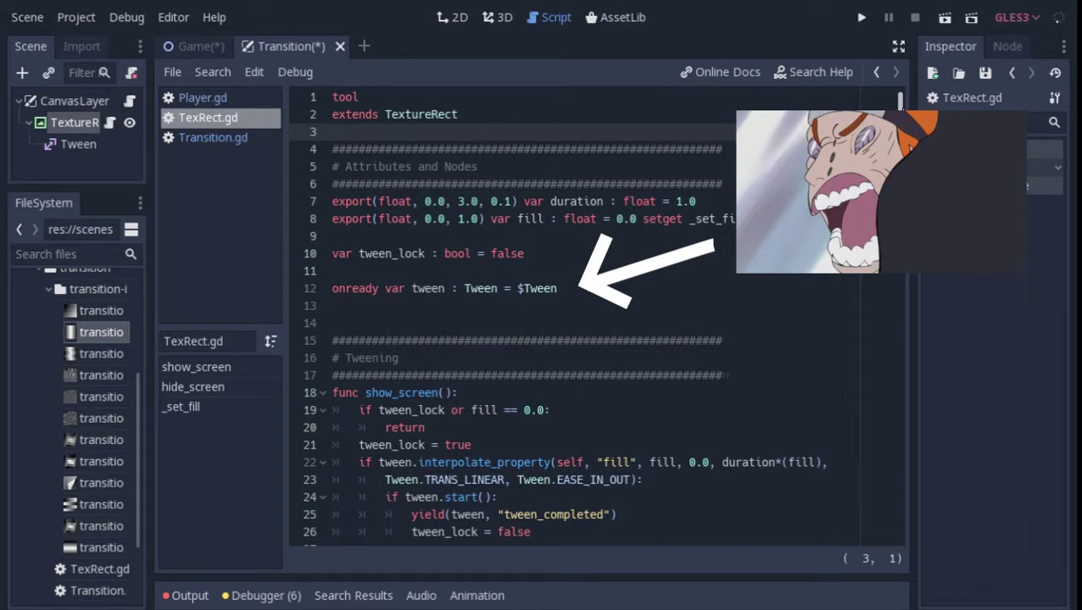
Scroll through TexRect.gd's show_screen and hide_screen fill tween functions.
drag(904, 120, 903, 190)
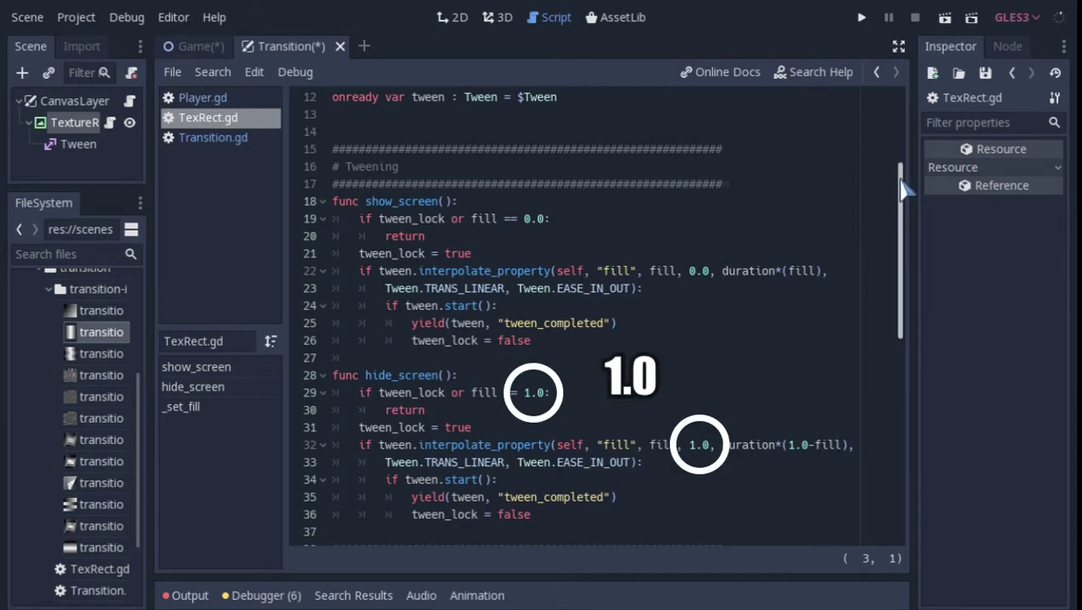
scroll(780, 314, down, 4)
Review Transition.gd's setters and test the Mask list and a 0.7 Duration.
scroll(779, 314, down, 2)
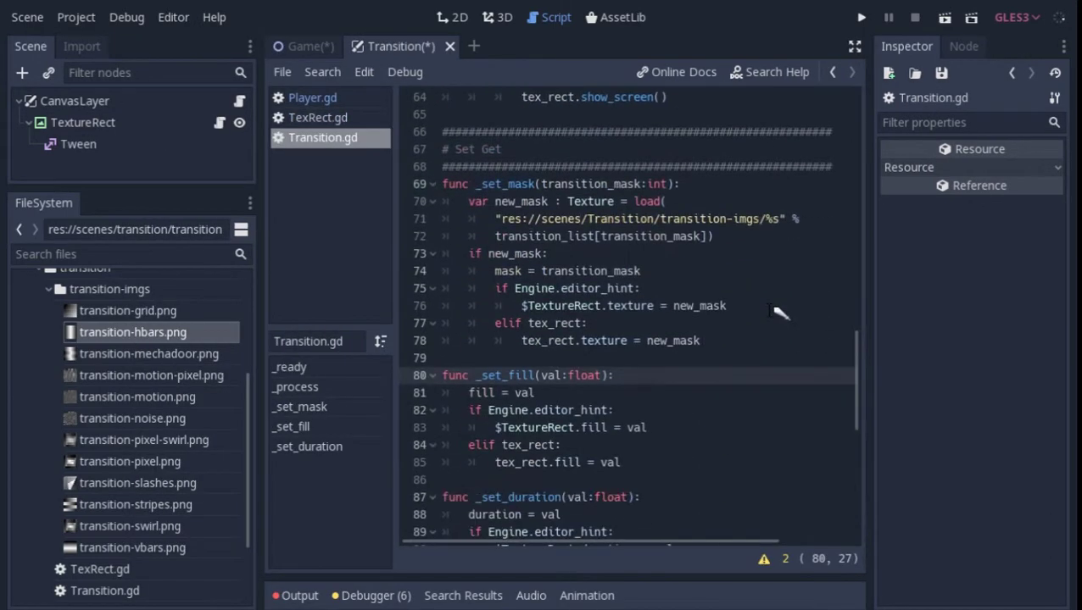
scroll(780, 314, down, 2)
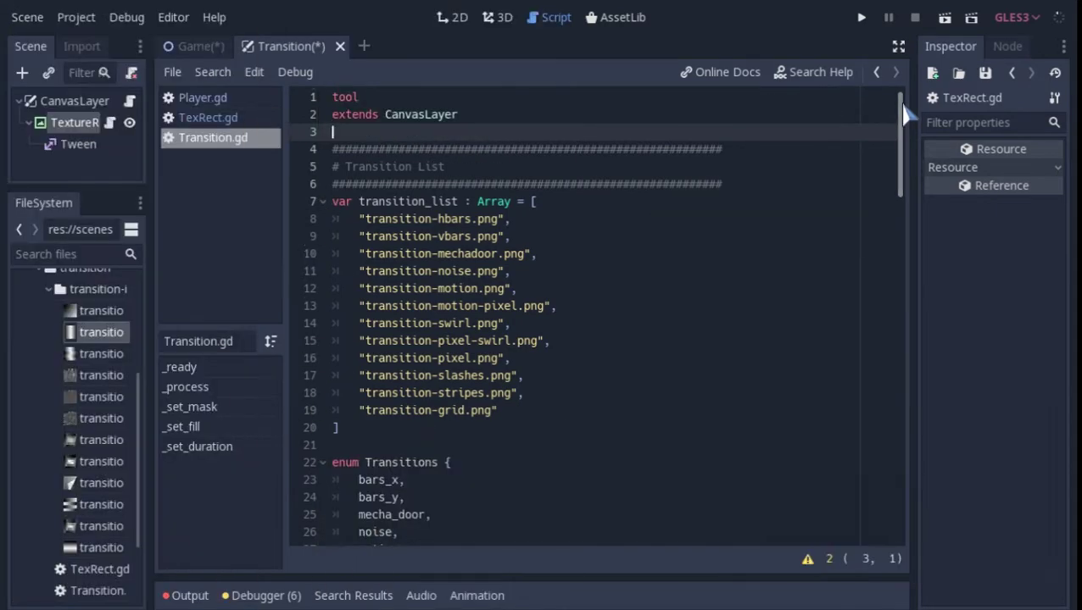
drag(902, 108, 901, 170)
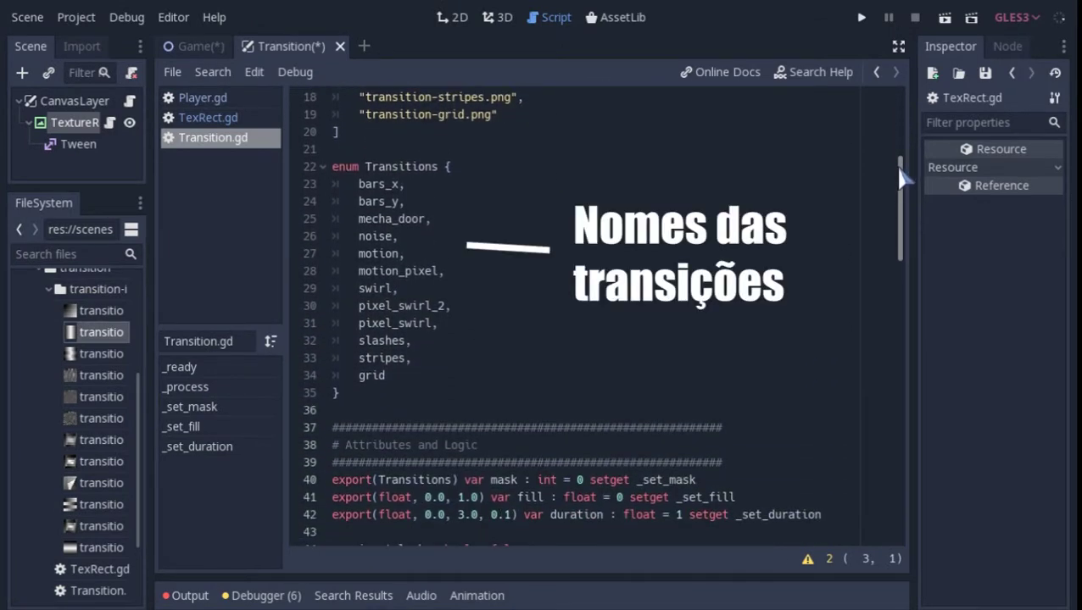
drag(900, 169, 900, 221)
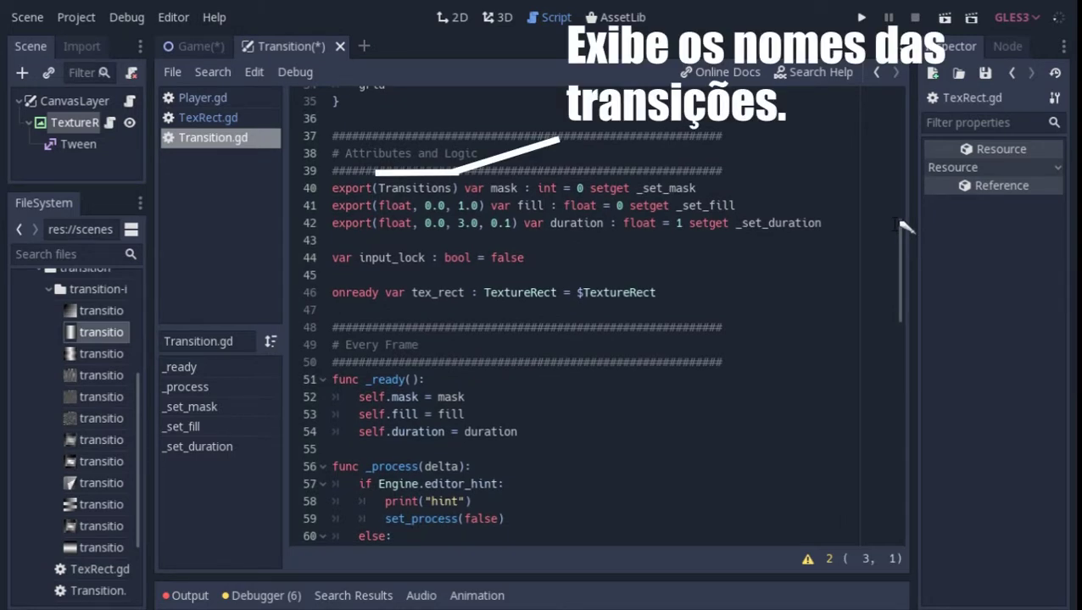
click(1039, 168)
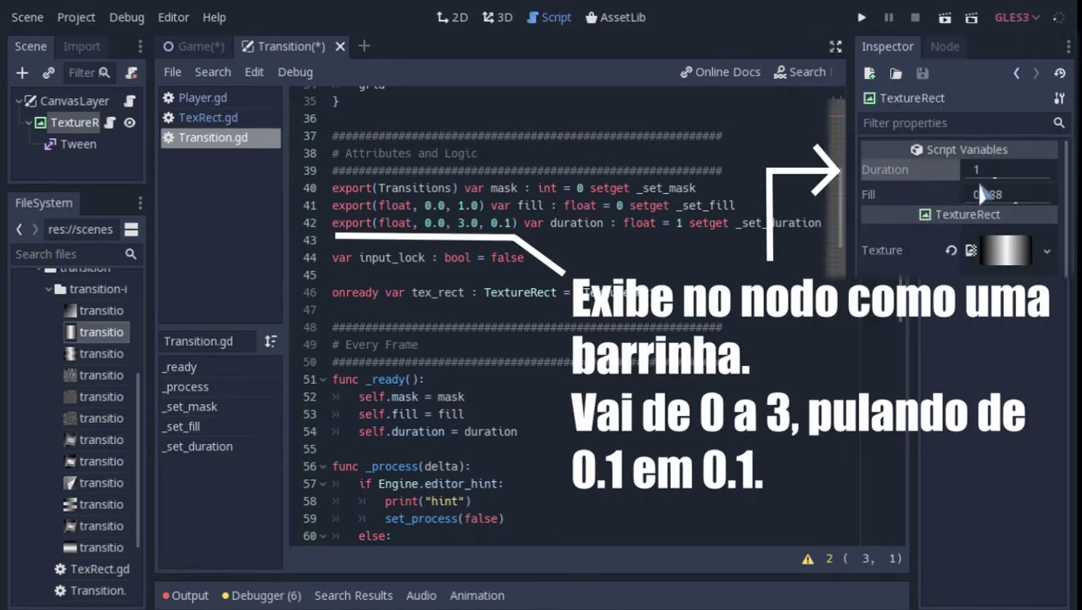
mouse_move(996, 180)
mouse_down()
mouse_move(984, 178)
mouse_move(1070, 188)
mouse_move(1011, 193)
mouse_up()
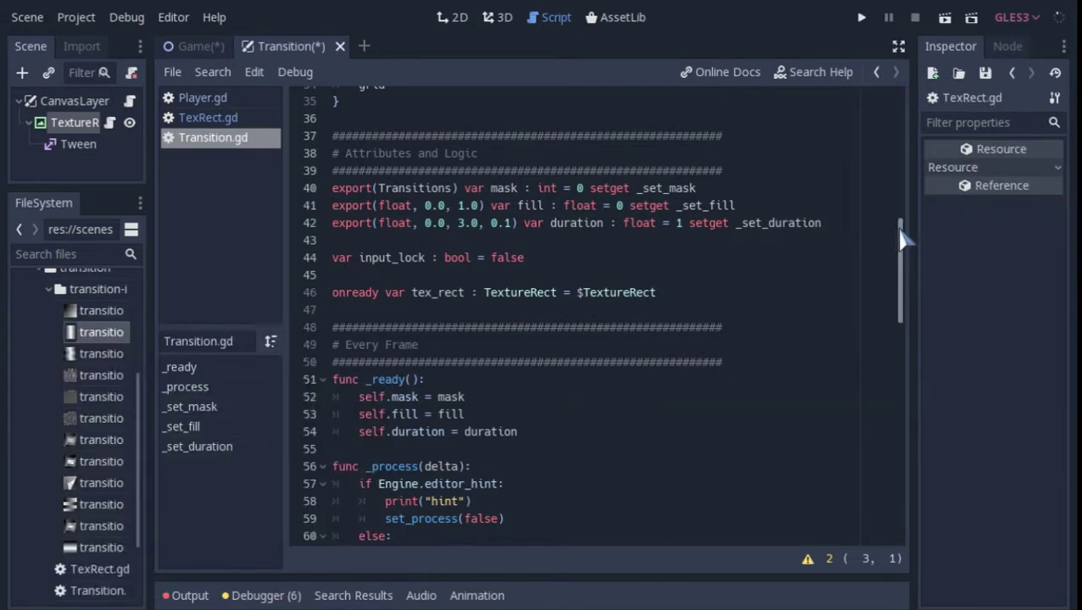
drag(905, 237, 905, 276)
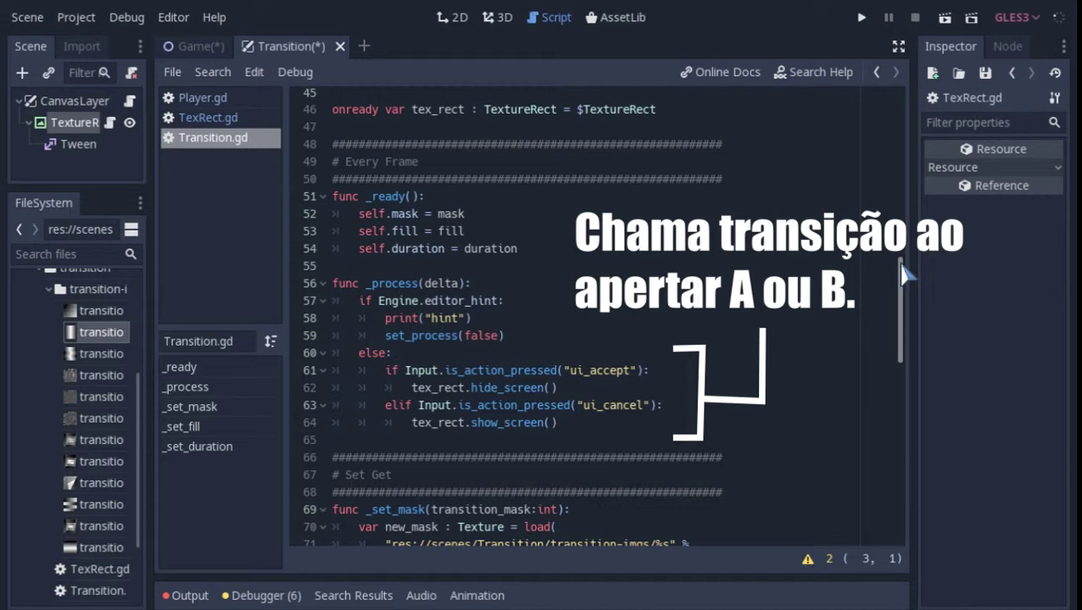
drag(903, 269, 903, 354)
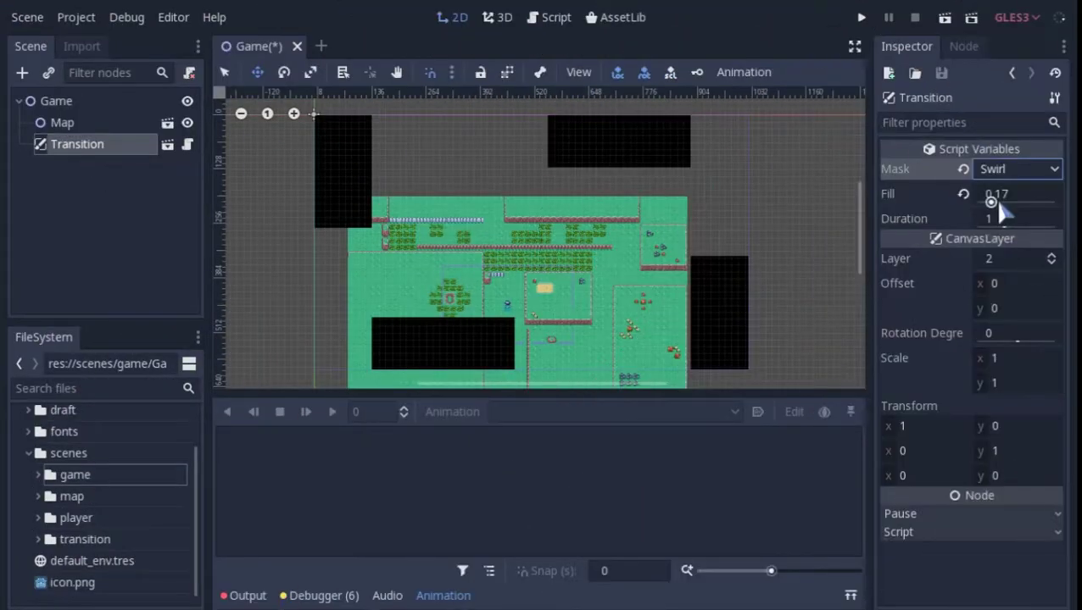
Preview the Stripes and Grid masks at varying Fill amounts over the map.
mouse_move(990, 203)
mouse_down()
mouse_move(1014, 208)
mouse_move(987, 211)
mouse_up()
click(1044, 170)
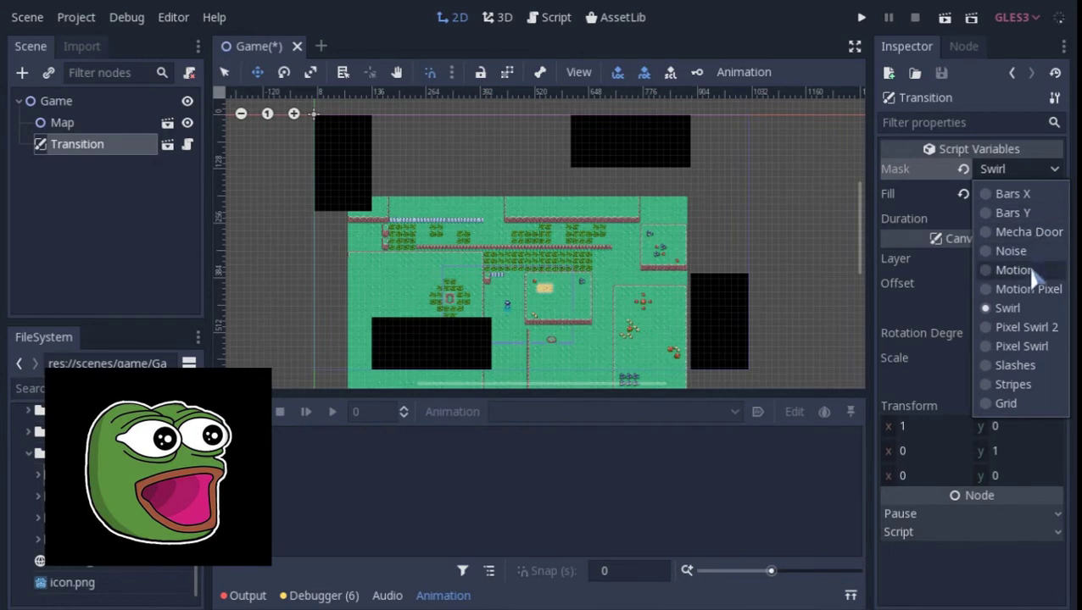
click(1017, 384)
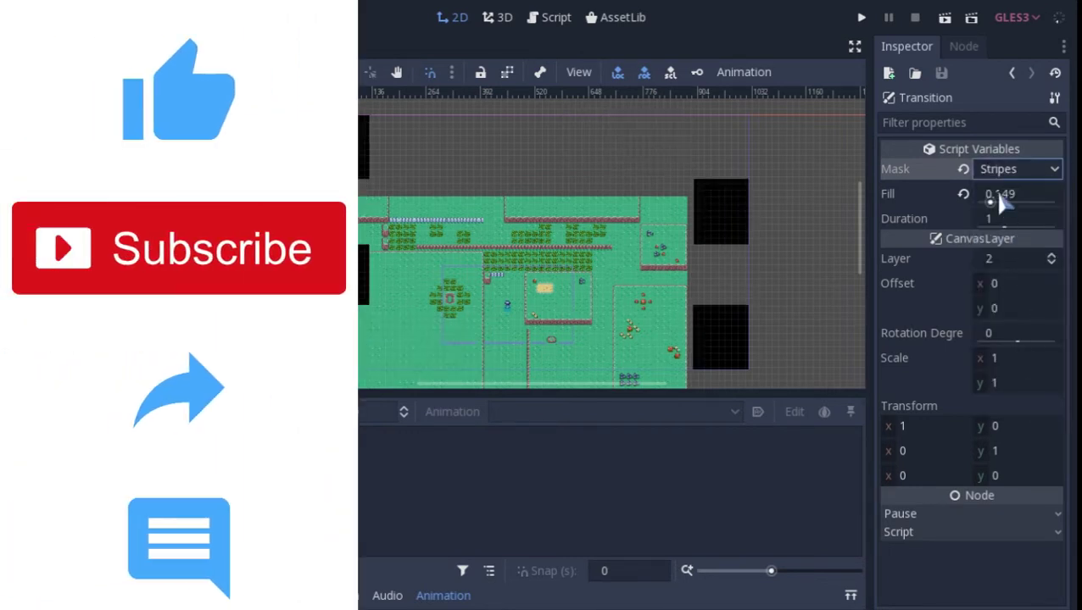
drag(1002, 205, 1035, 197)
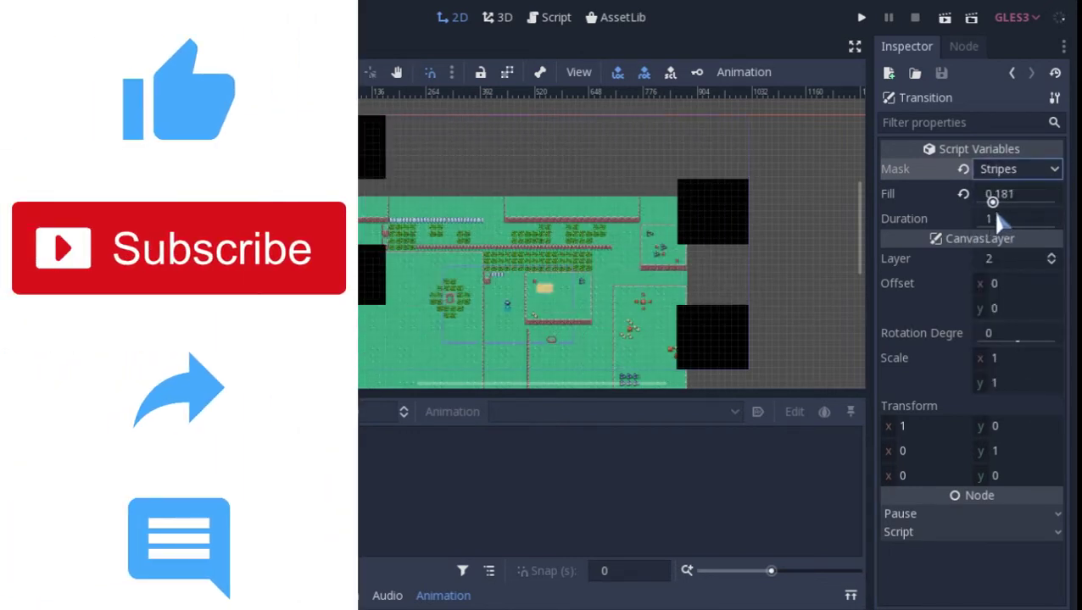
click(1030, 168)
click(996, 404)
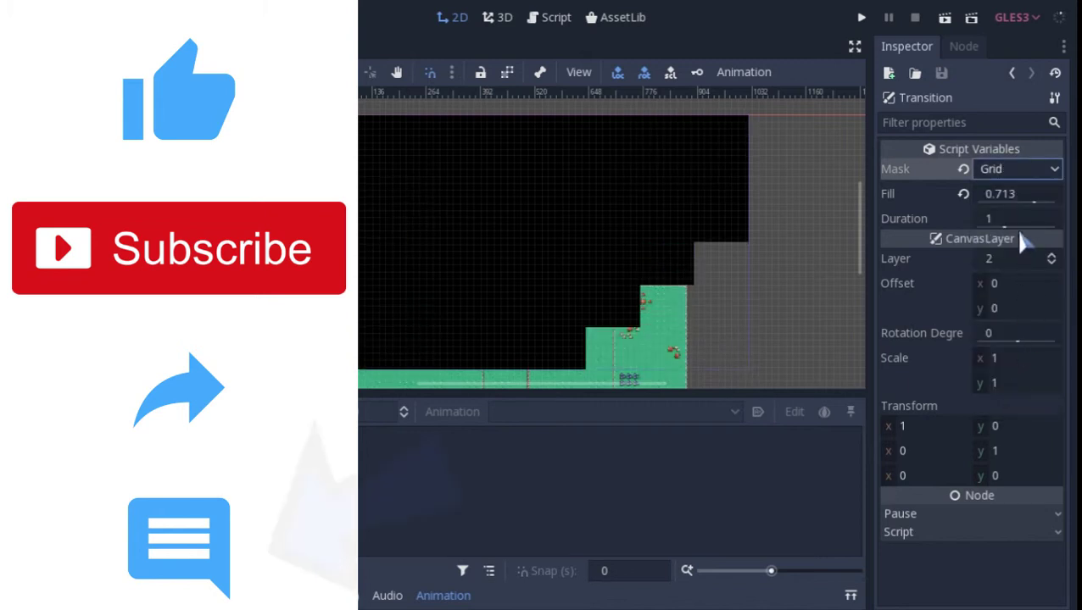
mouse_move(1034, 204)
mouse_down()
mouse_move(1051, 203)
mouse_move(947, 216)
mouse_up()
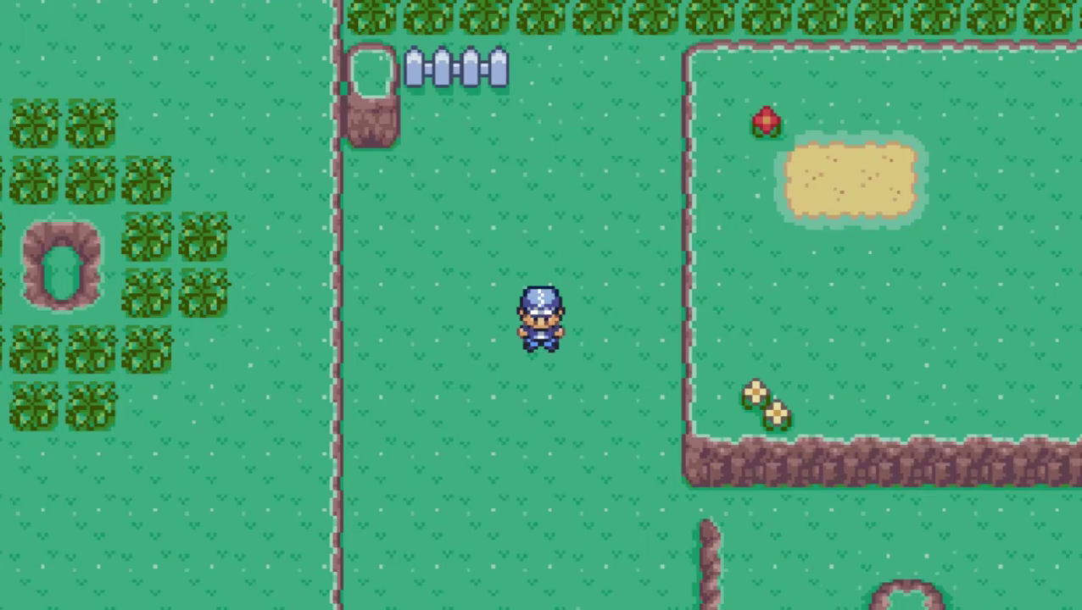
Walk the hero north, then east through the tall grass to trigger the black transition wipe.
key(Up)
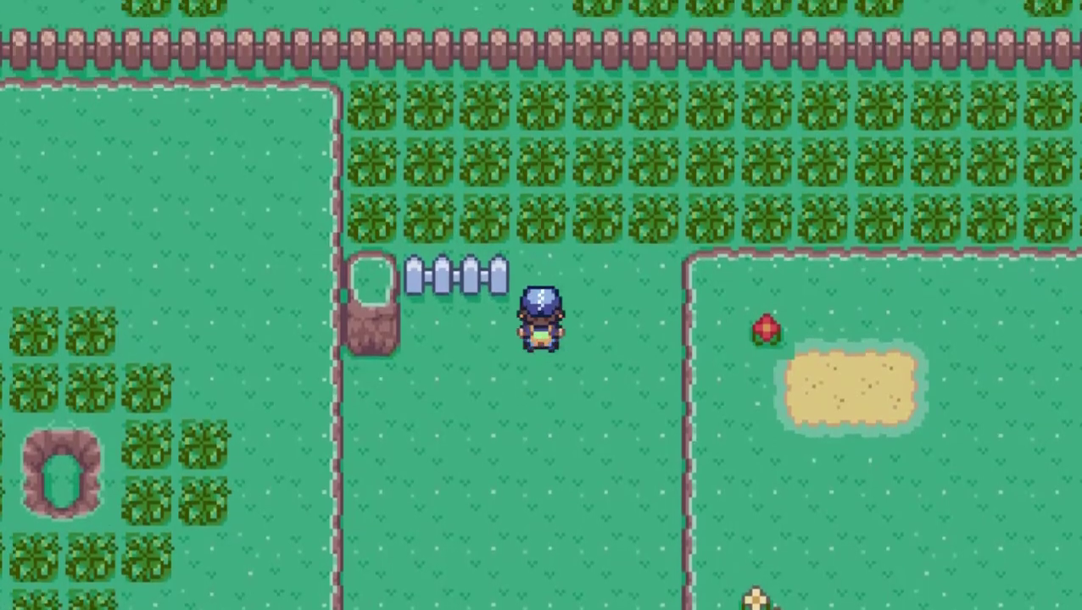
key(Up)
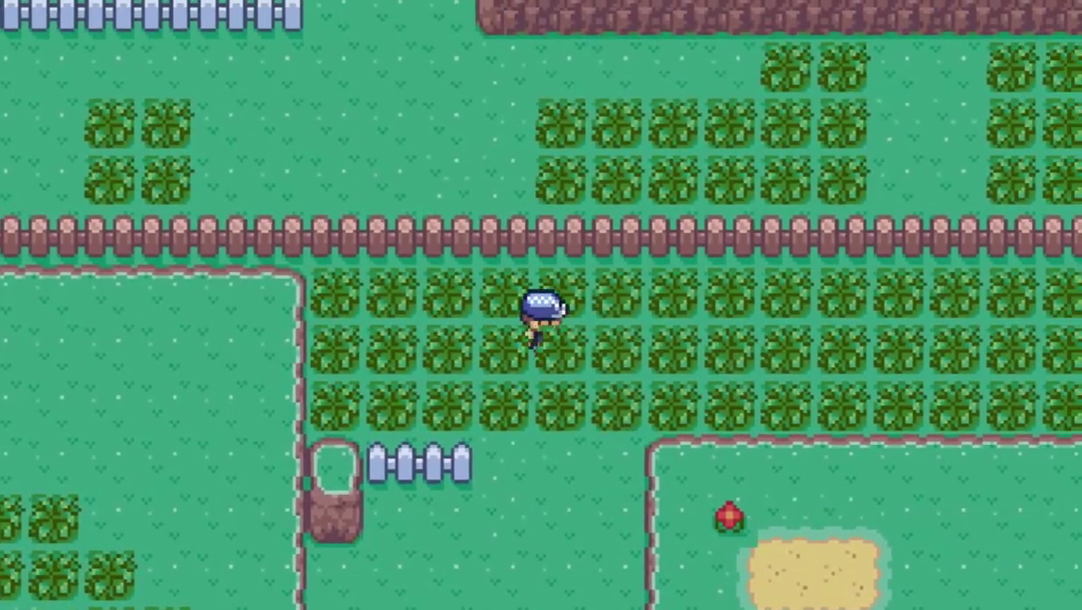
key(Right)
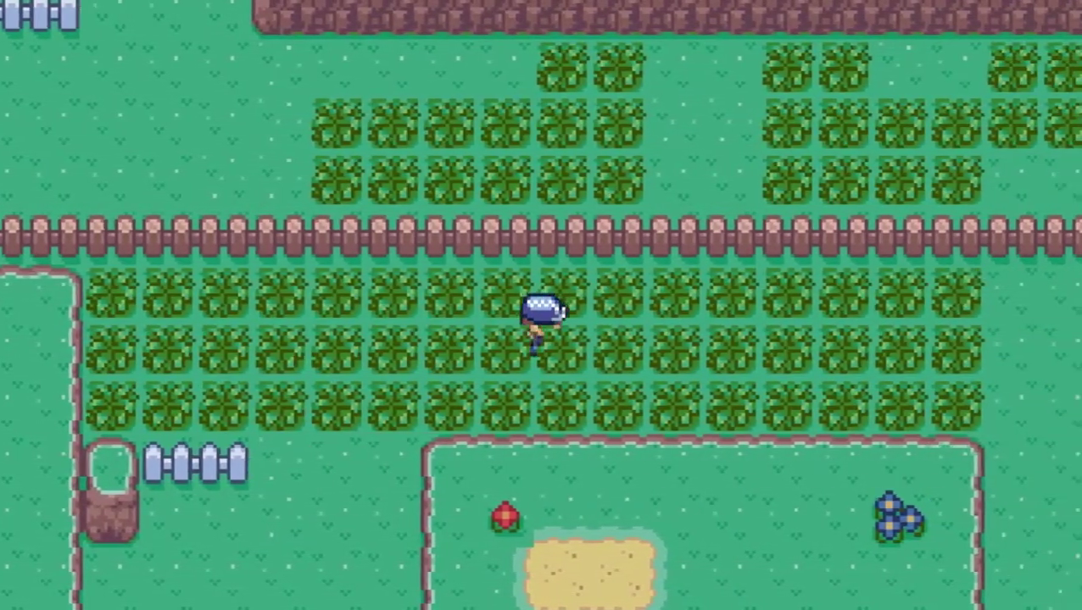
key(Right)
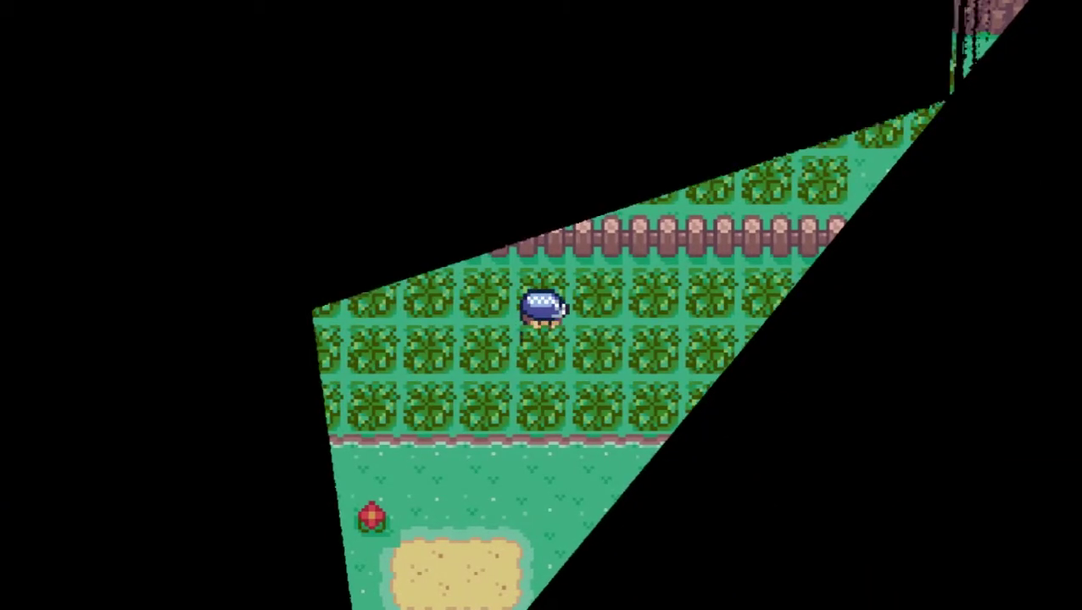